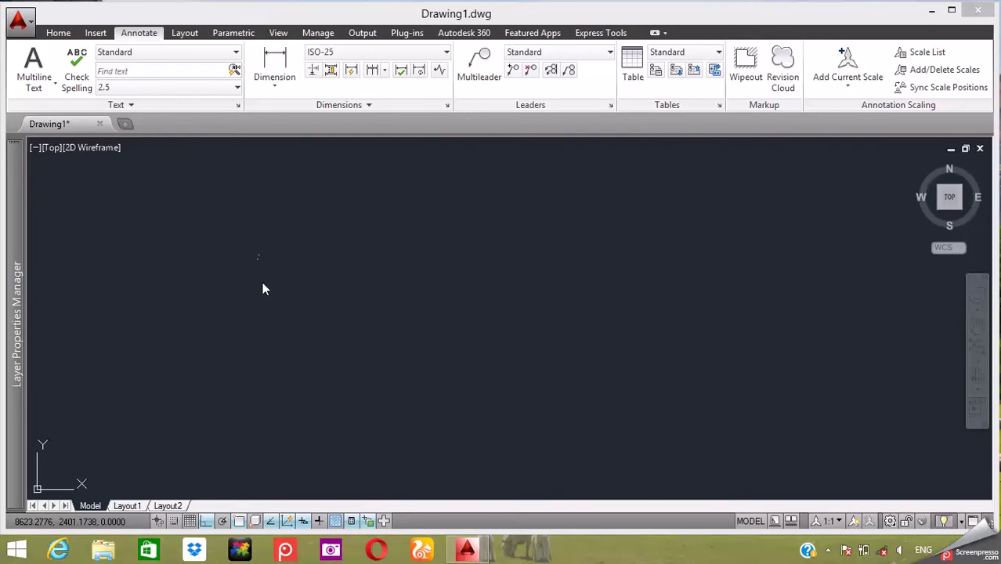
- Draw a rectangle by picking two opposite corners
click(217, 264)
click(242, 251)
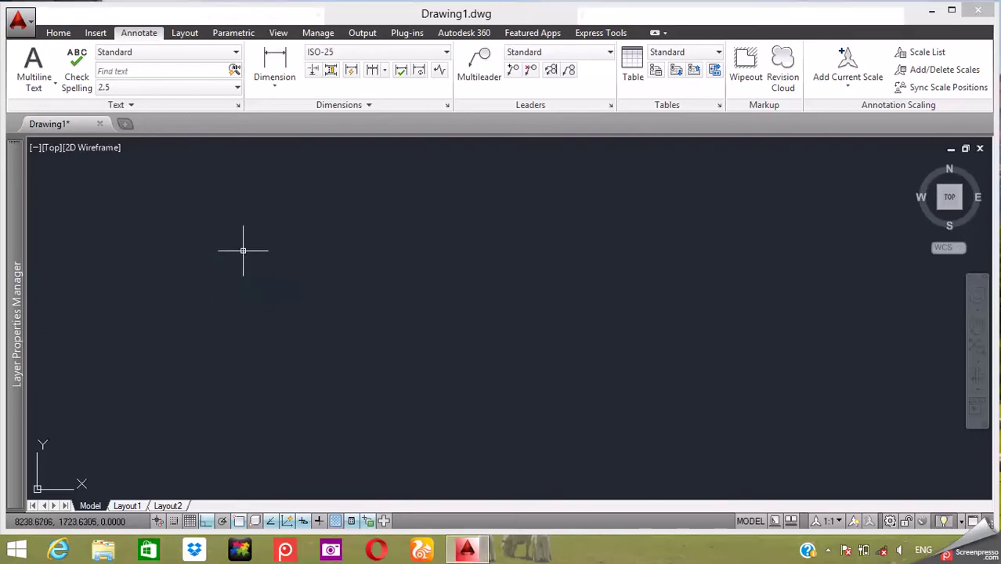
text(REc)
key(Return)
click(218, 224)
click(353, 283)
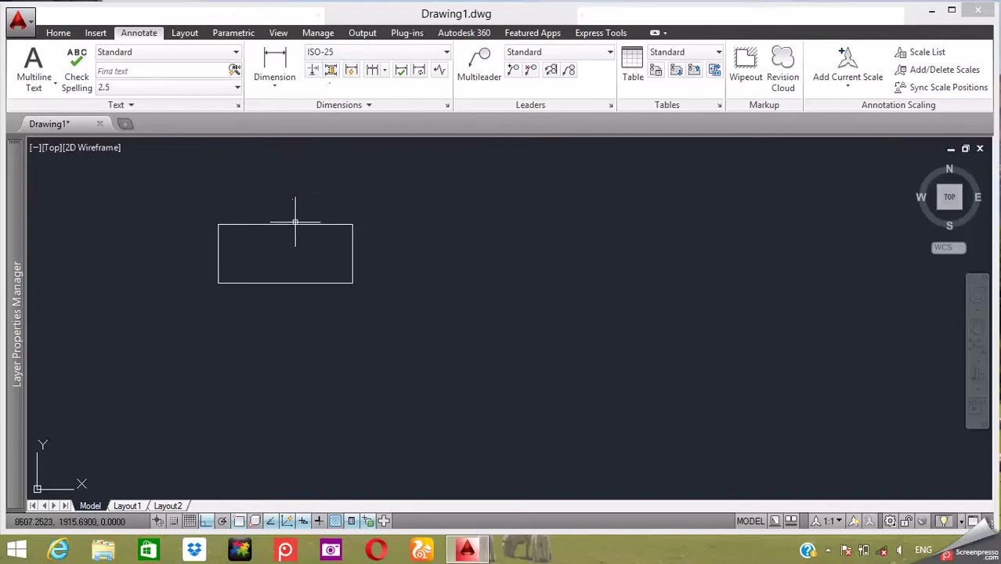
- Add a linear dimension to the rectangle's top edge, placed above it
click(269, 61)
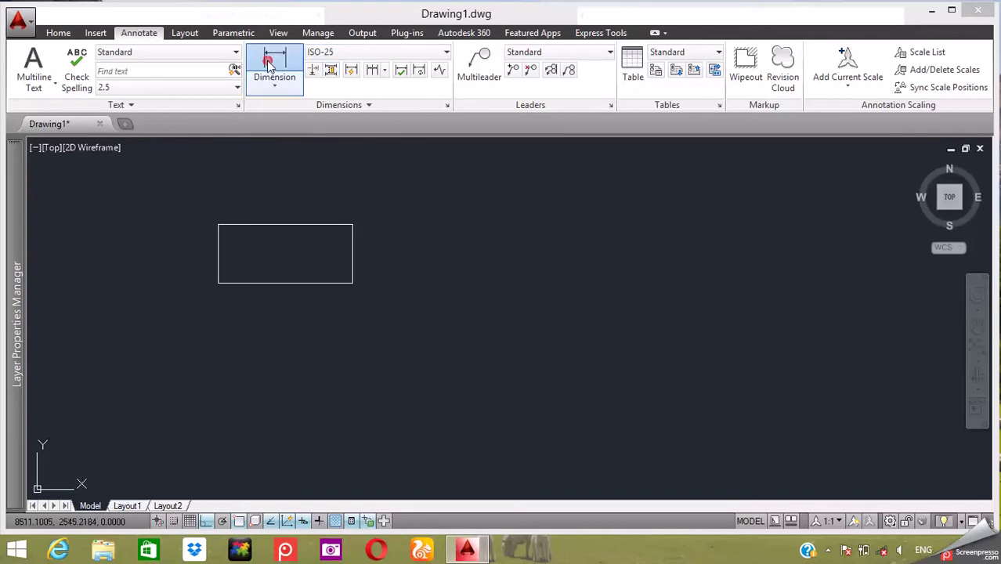
key(Return)
click(272, 224)
click(280, 204)
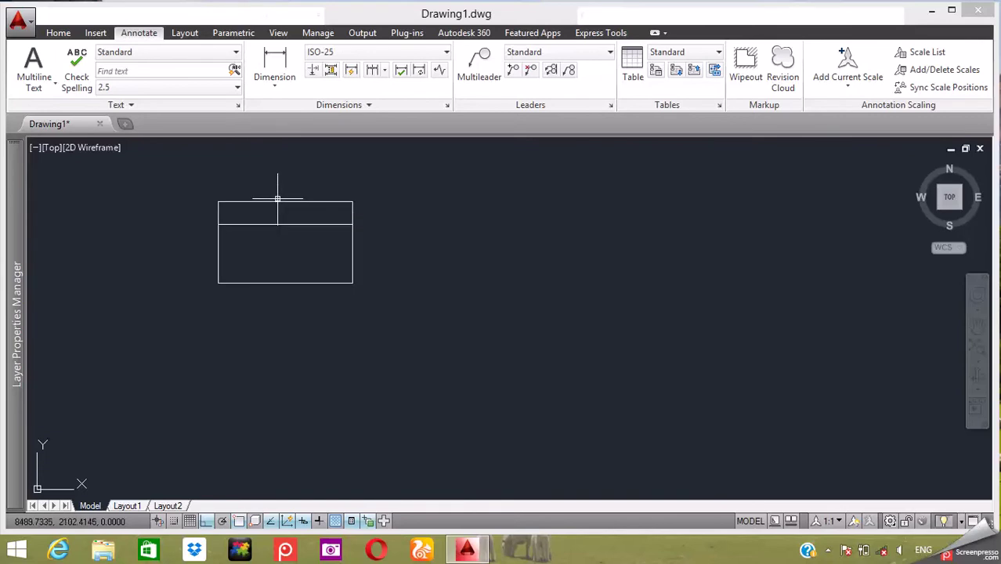
- Edit the top-edge dimension's text, then bring up the Dimension Style Manager
double_click(278, 202)
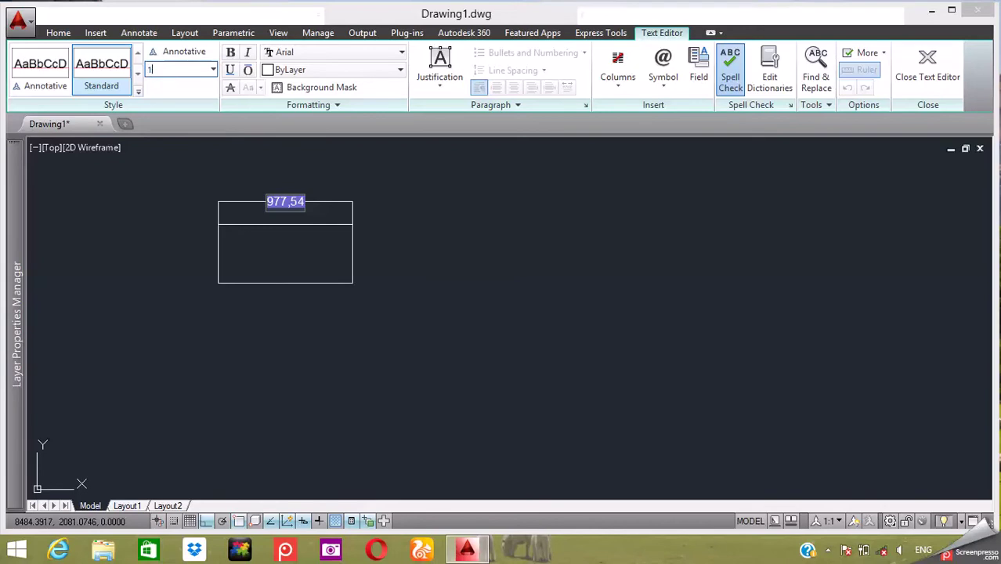
key(Delete)
click(371, 258)
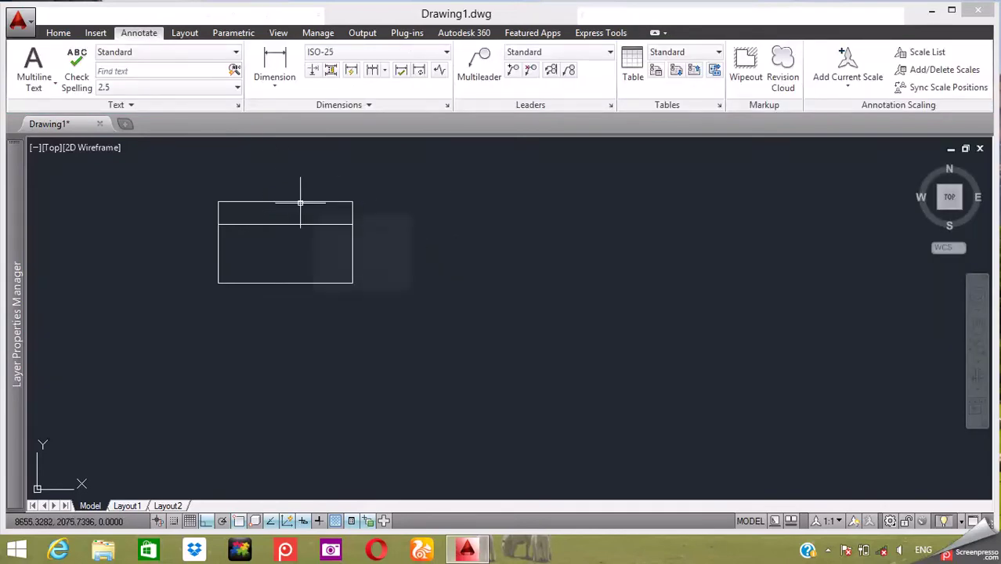
key(Return)
- Set the ISO-25 dimension style's overall scale to 2
click(649, 243)
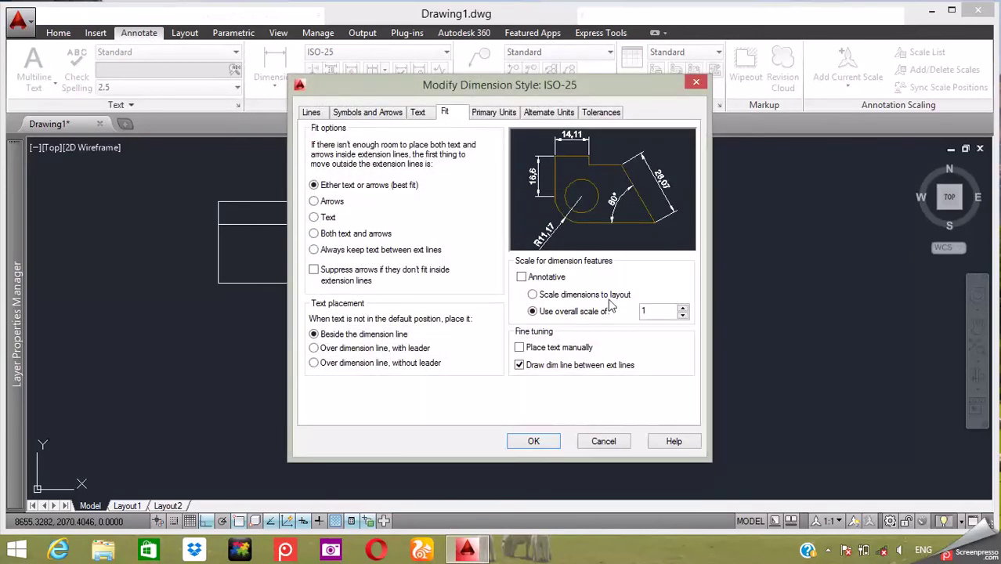
double_click(660, 311)
text(2.5)
click(534, 442)
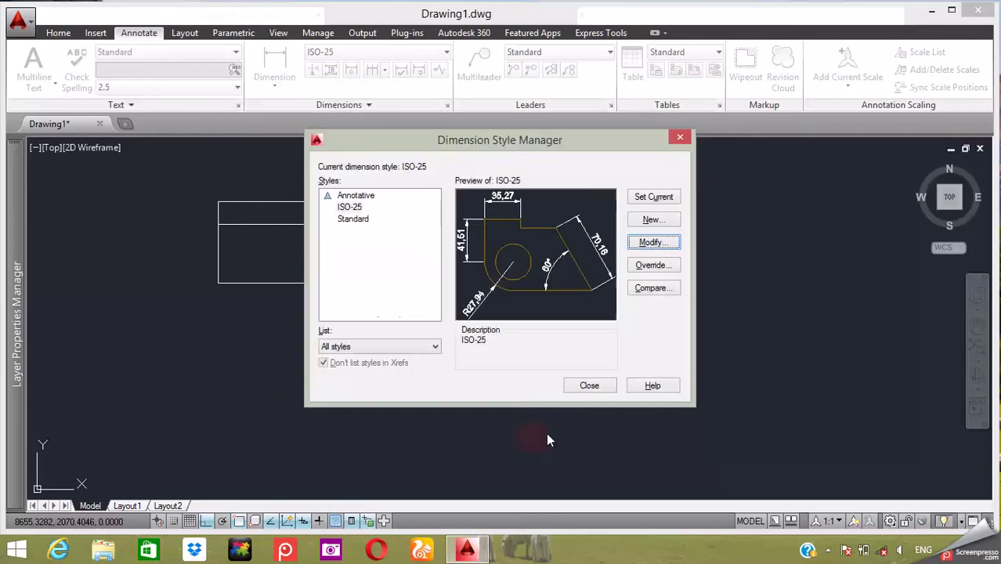
click(590, 386)
- Select the top dimension and change the ISO-25 overall scale to 5
click(285, 202)
click(278, 202)
text(d)
key(Return)
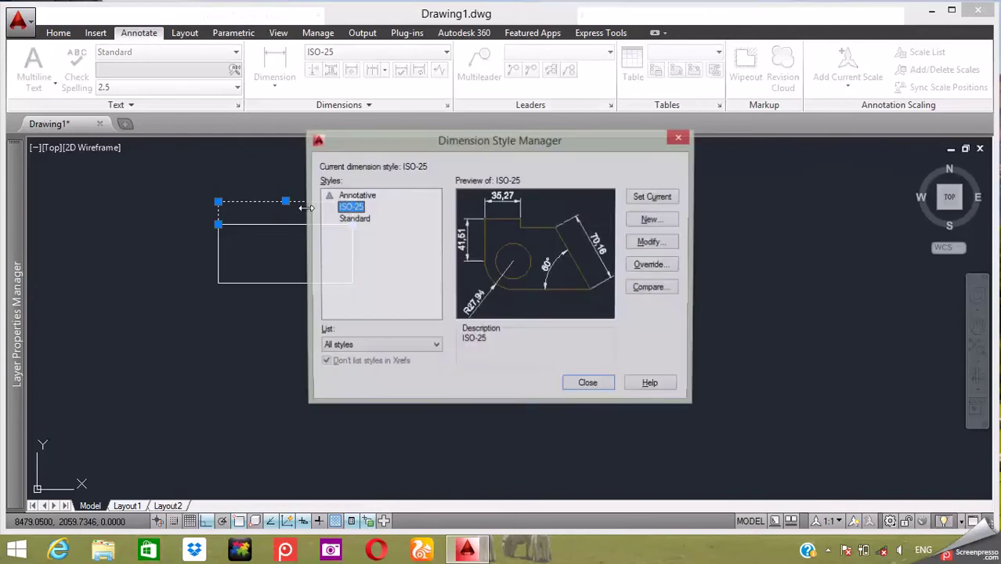
click(652, 243)
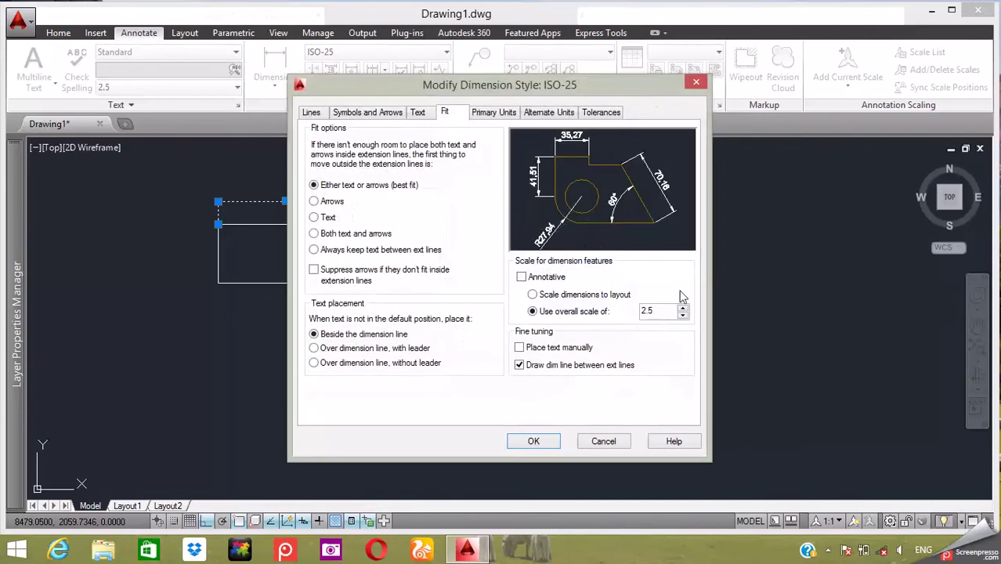
double_click(645, 311)
text(25)
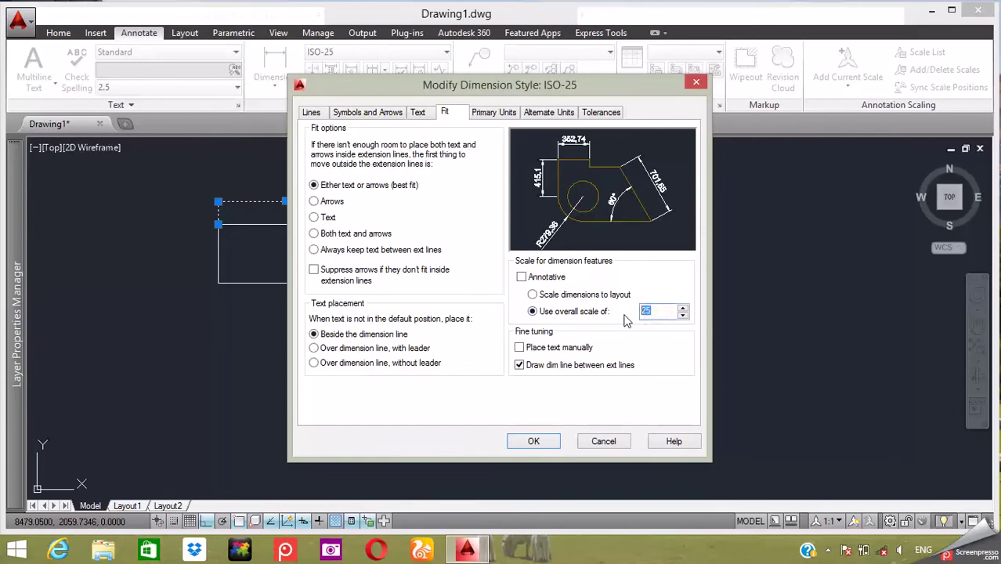
text(5)
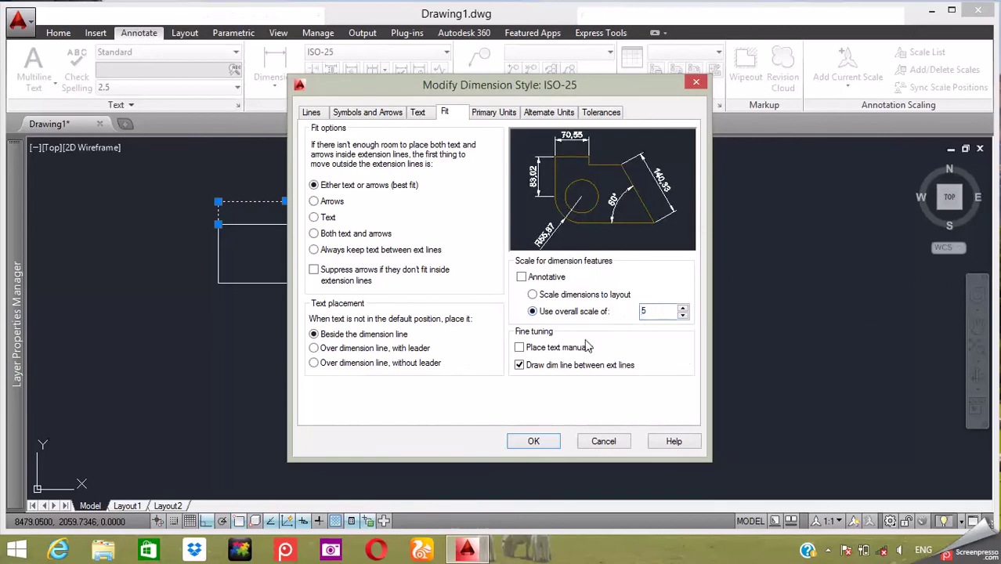
click(531, 439)
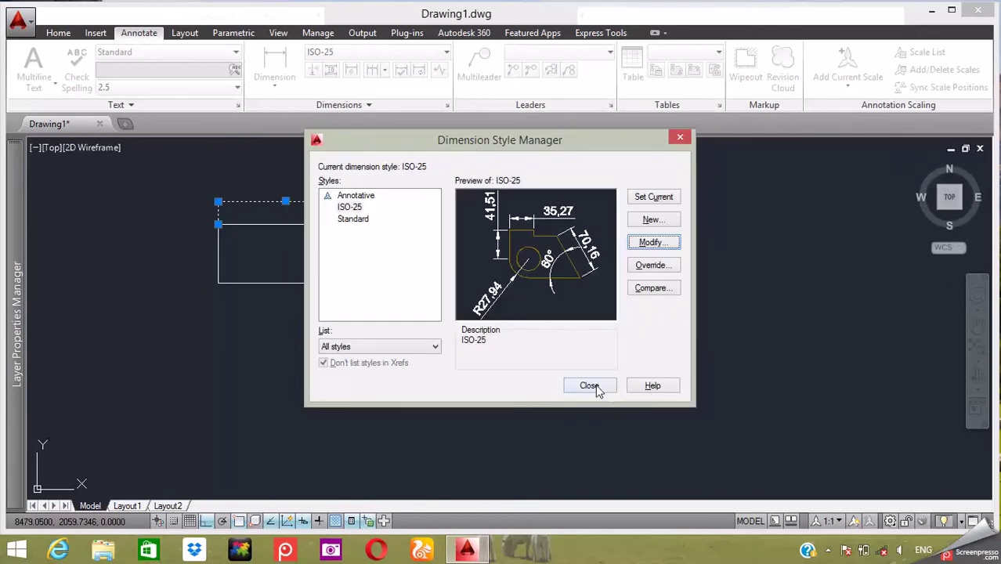
click(589, 386)
- Reopen the ISO-25 style with D and enter an overall scale of 10
scroll(275, 174, up, 5)
scroll(377, 224, down, 4)
scroll(358, 234, up, 4)
text(d)
key(Return)
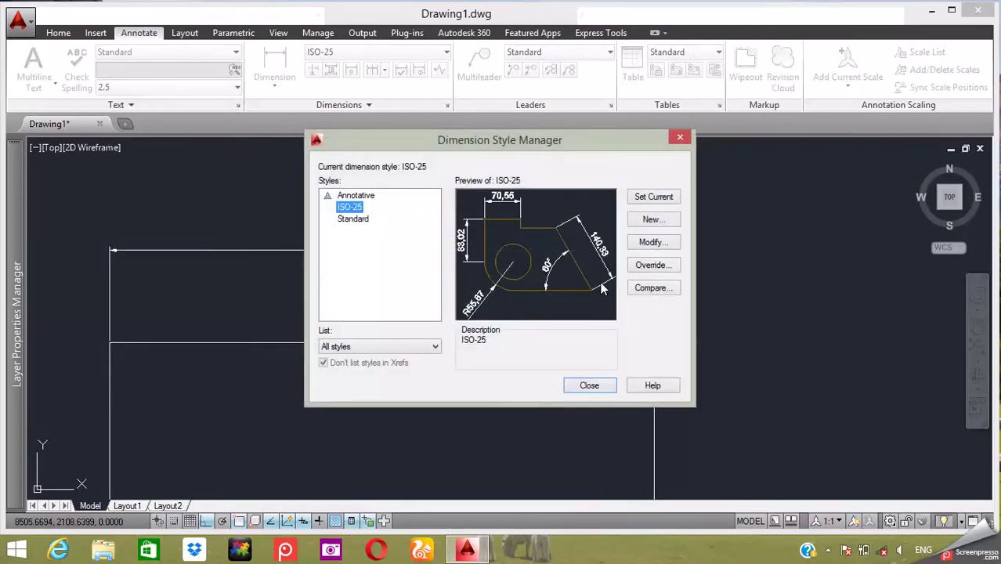
click(651, 243)
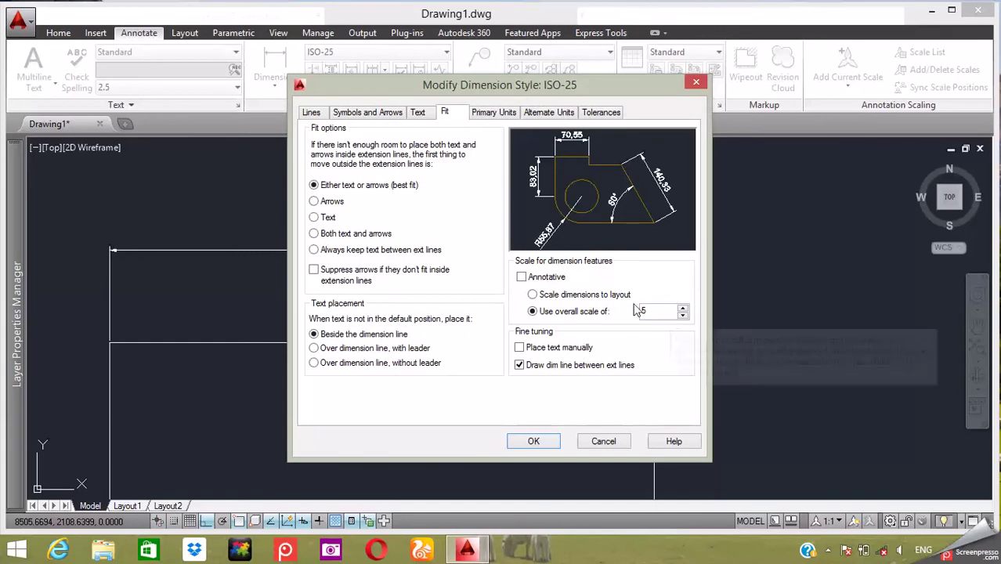
double_click(656, 314)
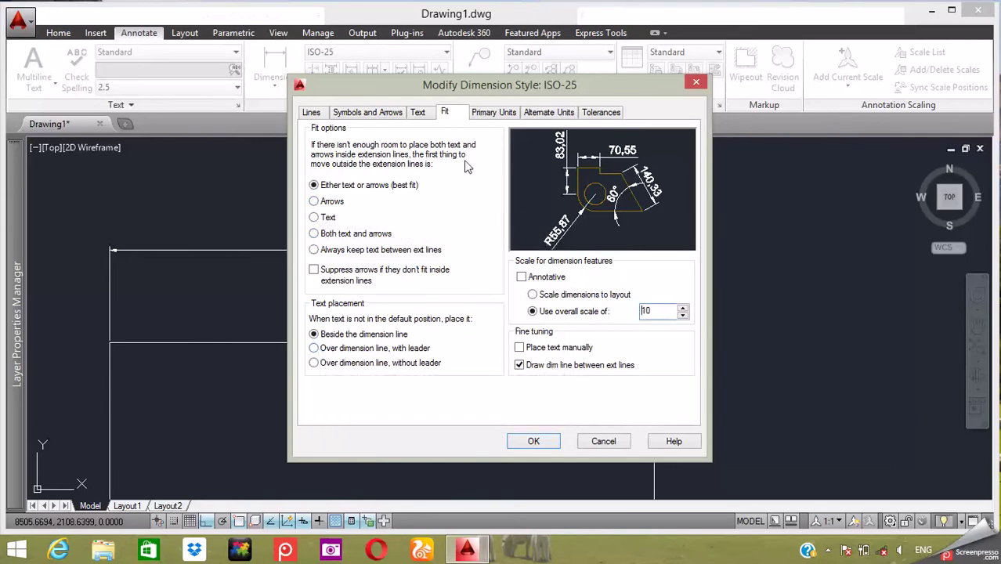
click(423, 114)
- Set vertical text placement to Centered, keeping view direction Left-to-Right
click(437, 311)
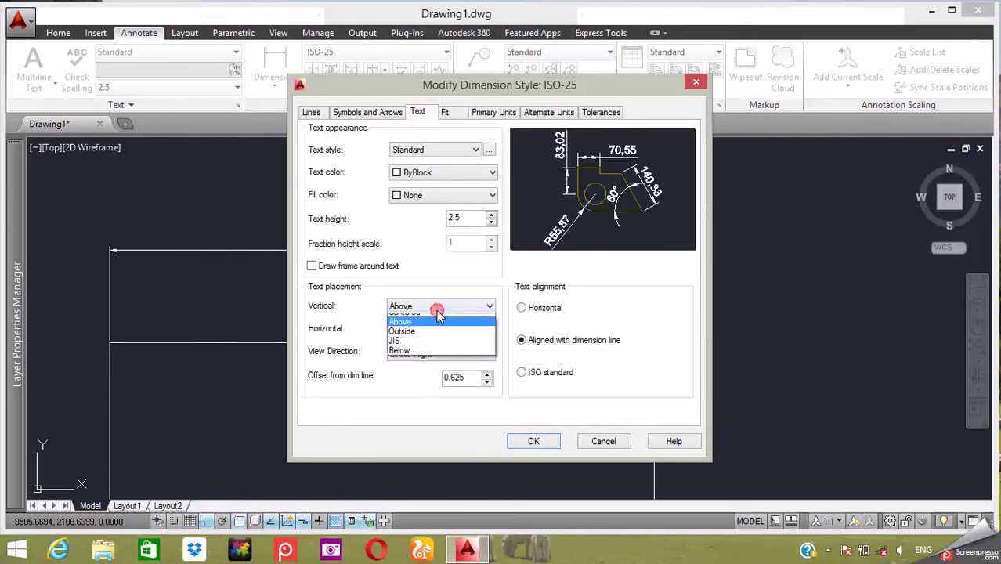
click(428, 340)
click(415, 308)
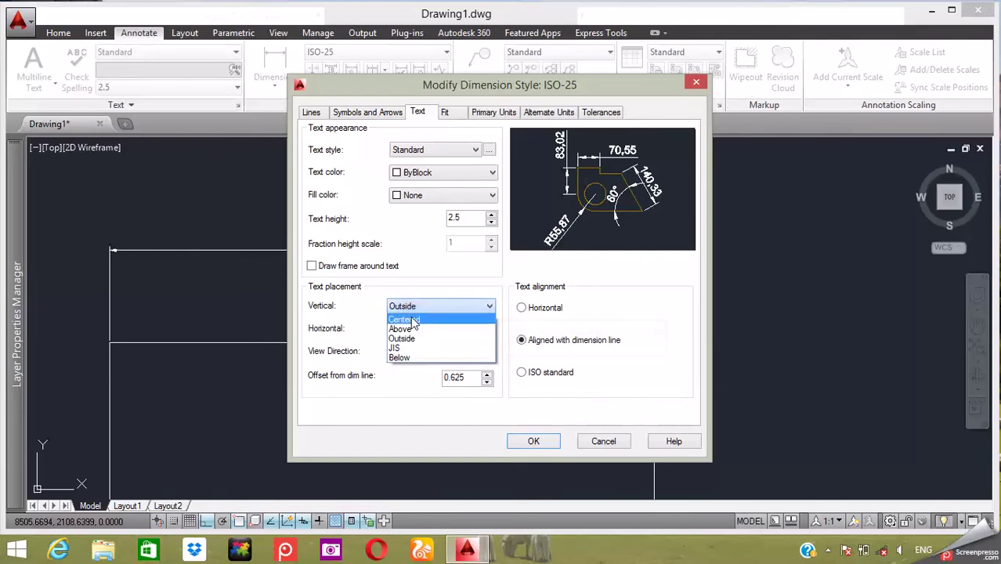
click(440, 319)
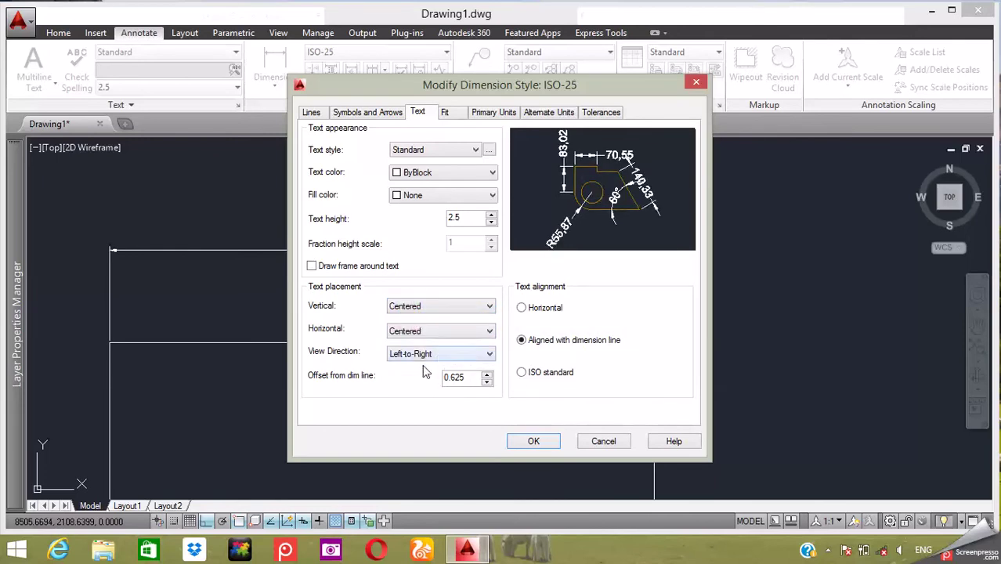
click(431, 359)
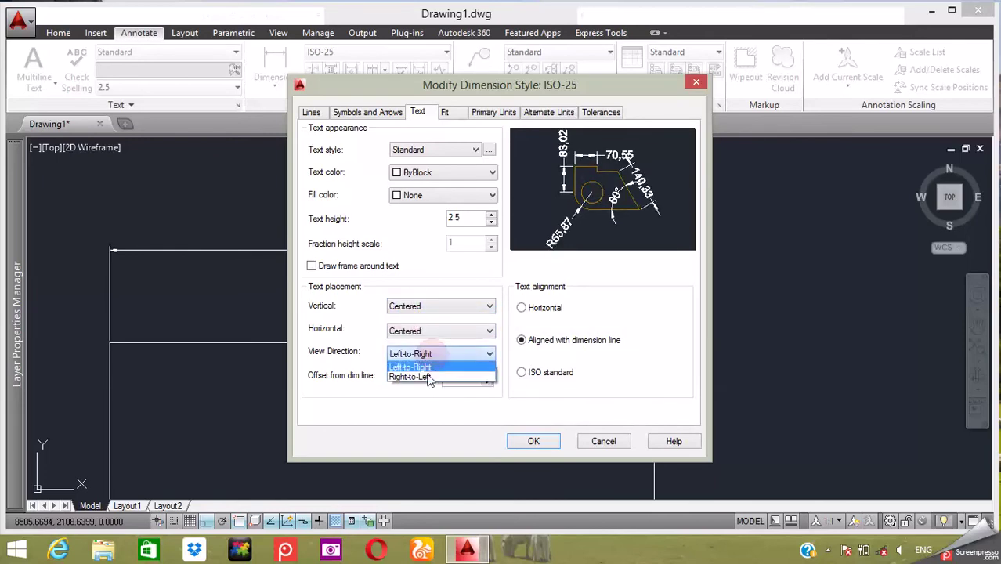
click(413, 419)
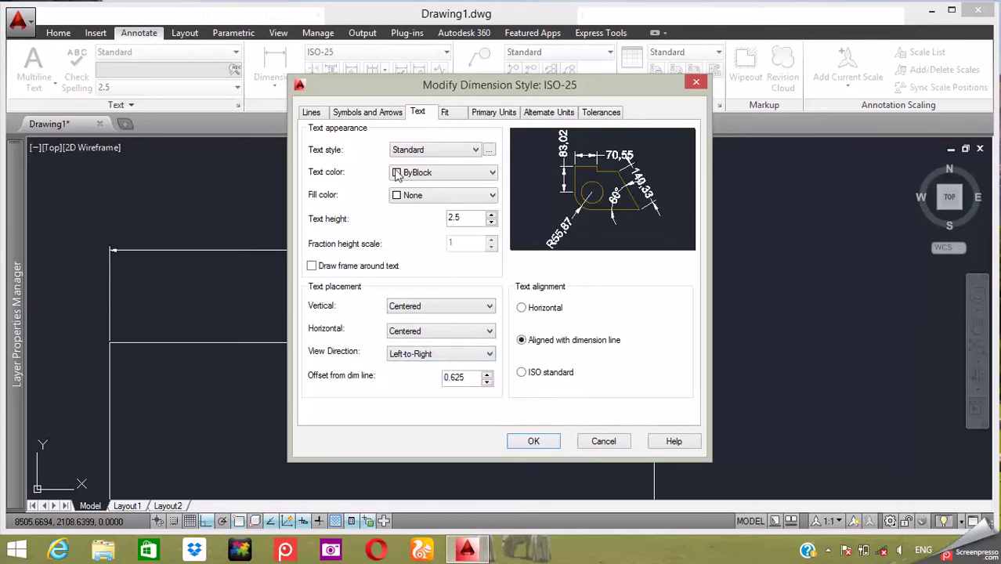
- Review the Symbols and Arrows and Lines tabs, then accept the ISO-25 changes
click(388, 113)
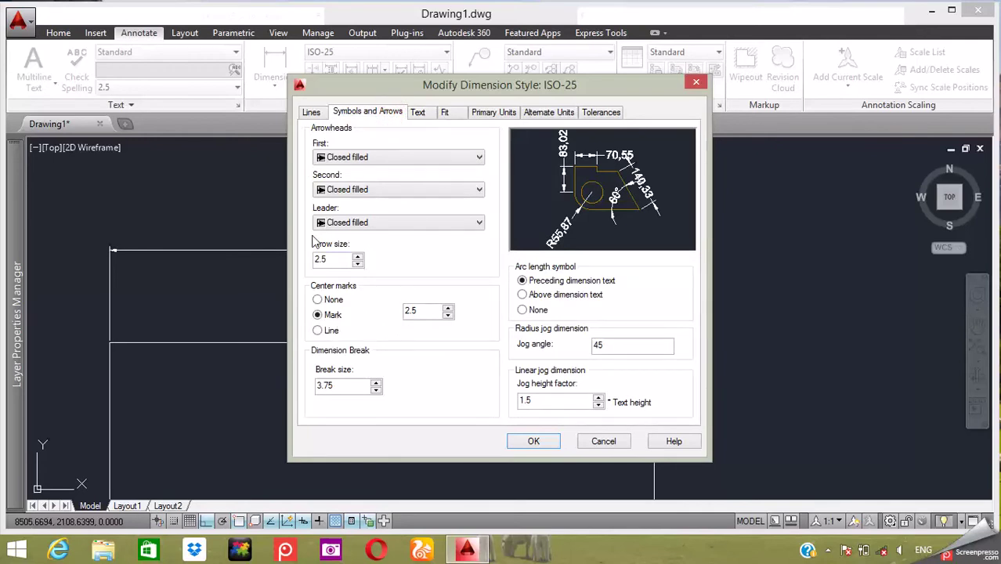
click(318, 115)
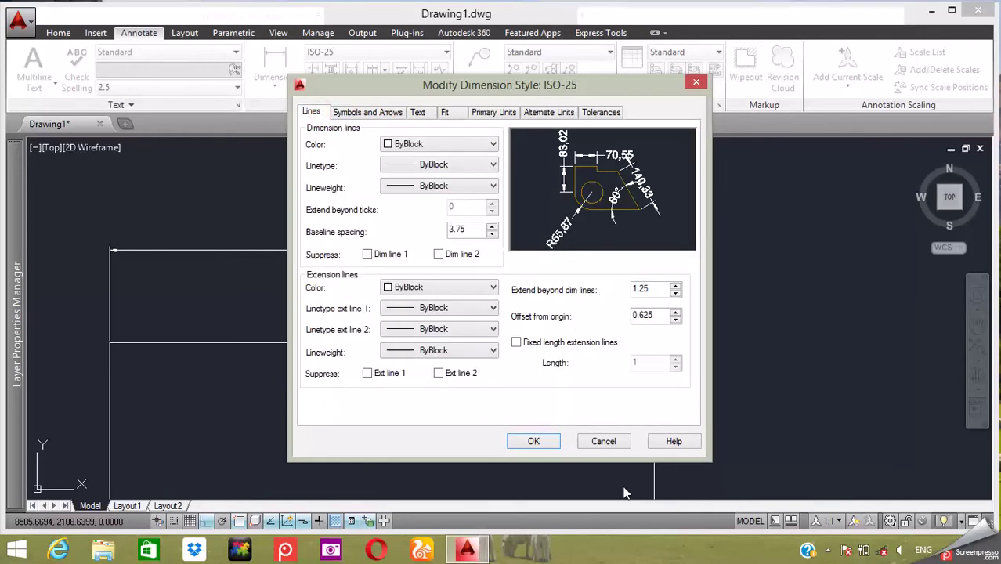
click(535, 442)
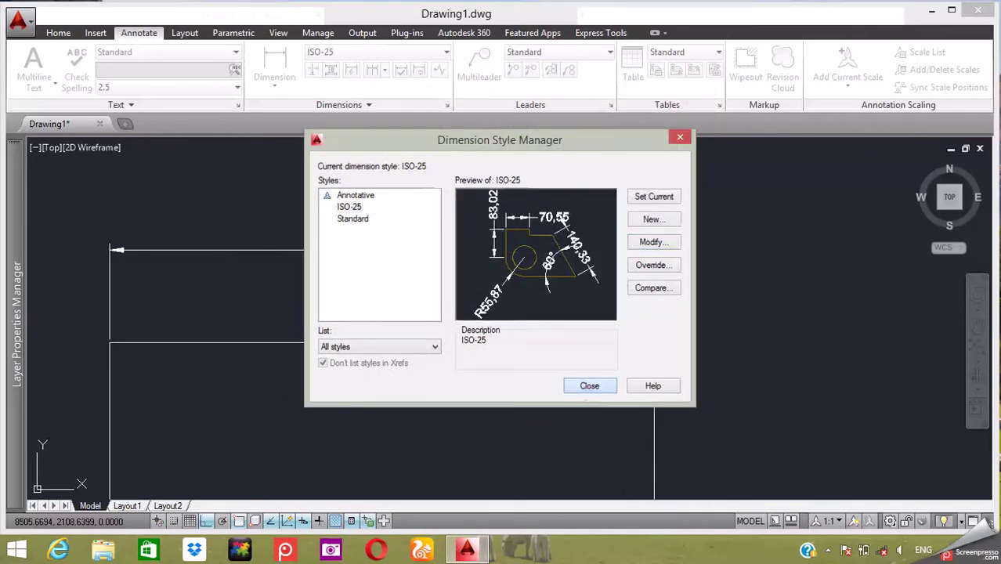
click(590, 388)
click(585, 379)
- Add the 426,8 vertical dimension along the rectangle's left edge
click(525, 299)
scroll(525, 299, down, 8)
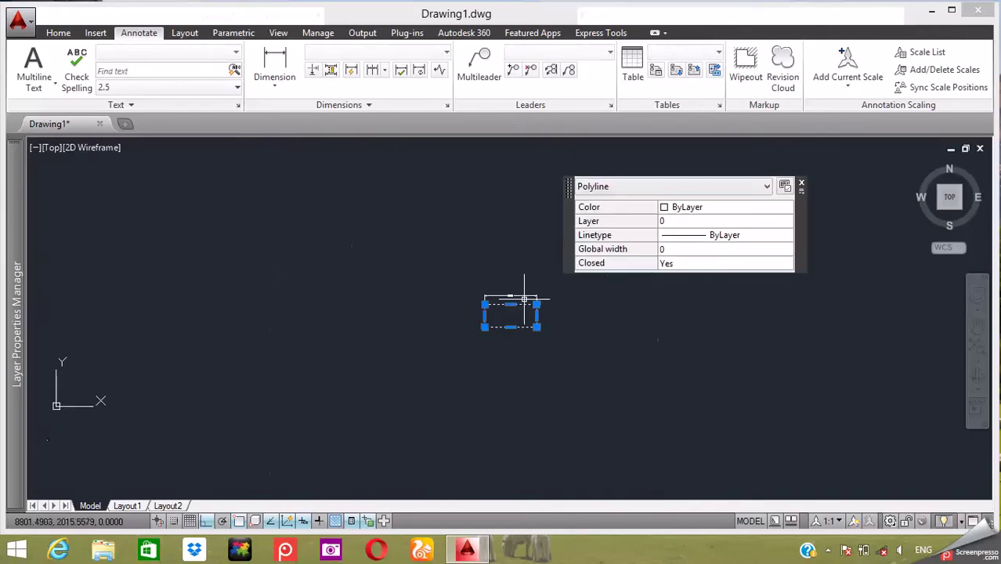
scroll(520, 298, up, 6)
key(Escape)
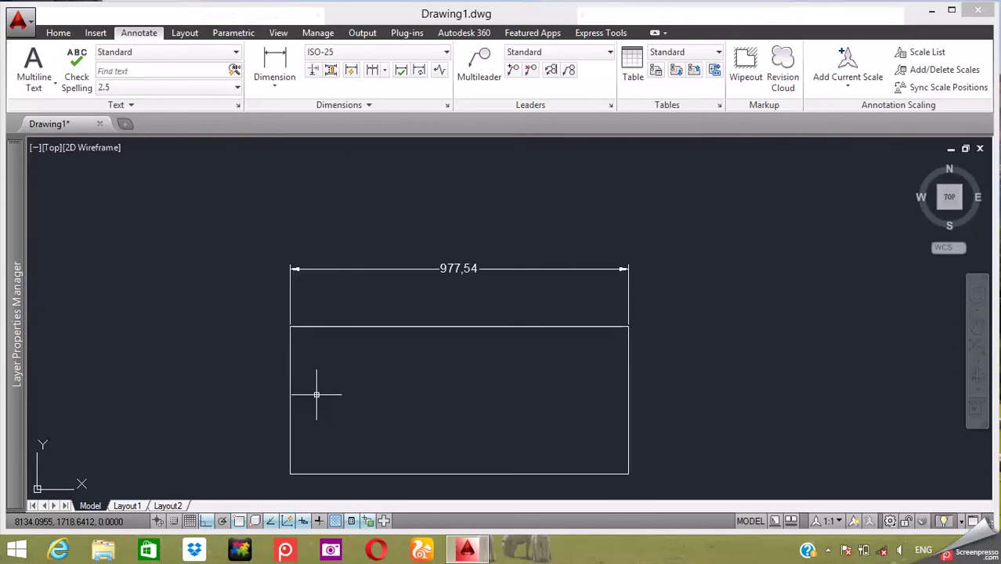
click(274, 67)
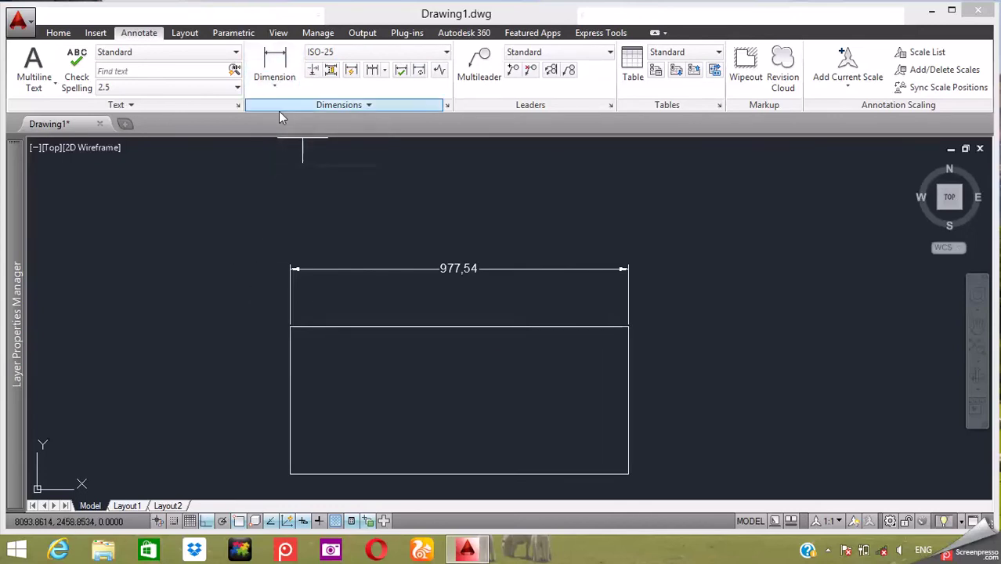
click(290, 327)
click(291, 473)
click(245, 437)
scroll(306, 329, down, 5)
scroll(340, 342, up, 4)
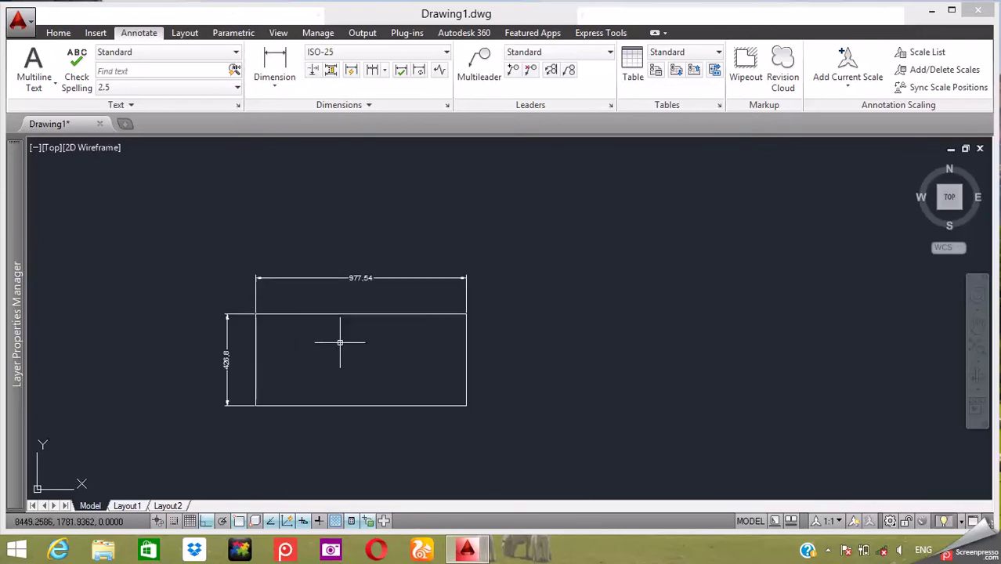
- Dimension the rectangle's right edge (426,8) and bottom edge (977,54)
click(269, 60)
key(Return)
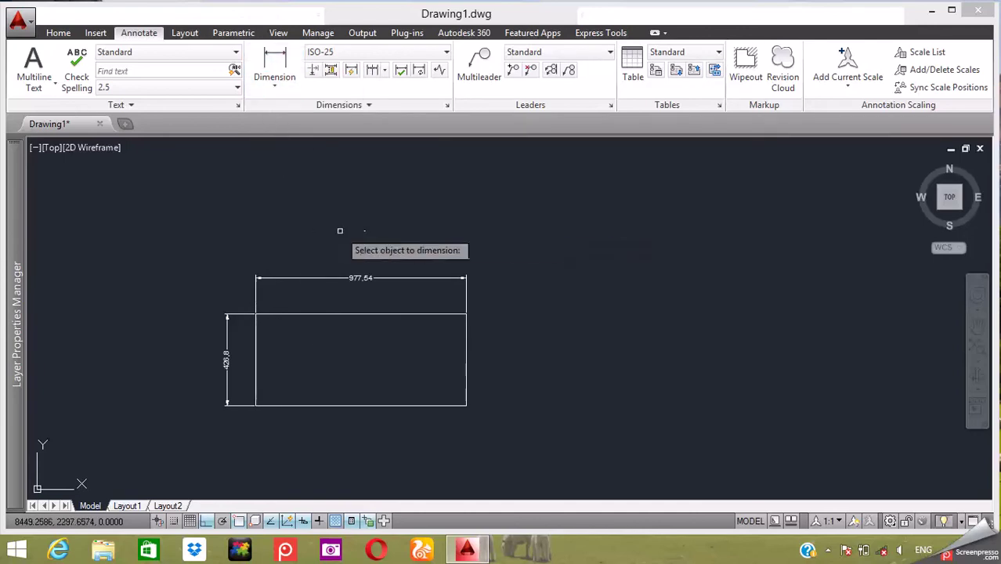
click(467, 350)
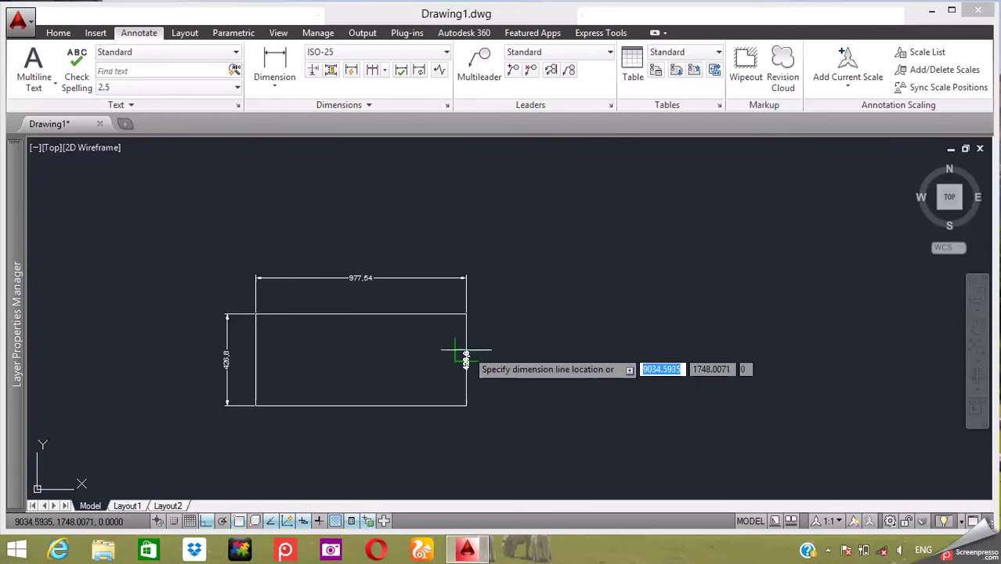
click(514, 359)
key(Return)
key(Return)
click(368, 405)
click(361, 440)
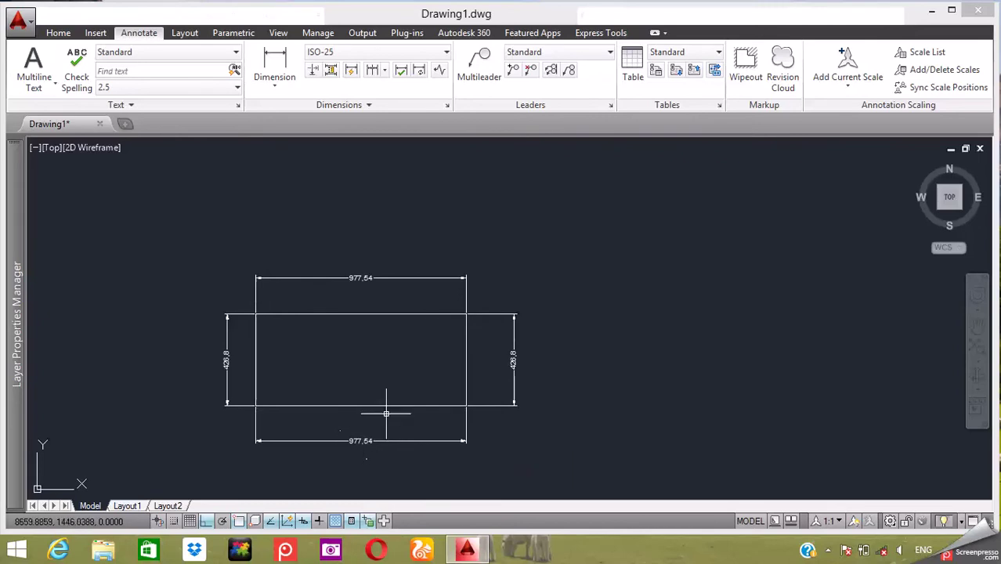
scroll(366, 431, down, 6)
scroll(380, 399, up, 2)
scroll(380, 399, down, 3)
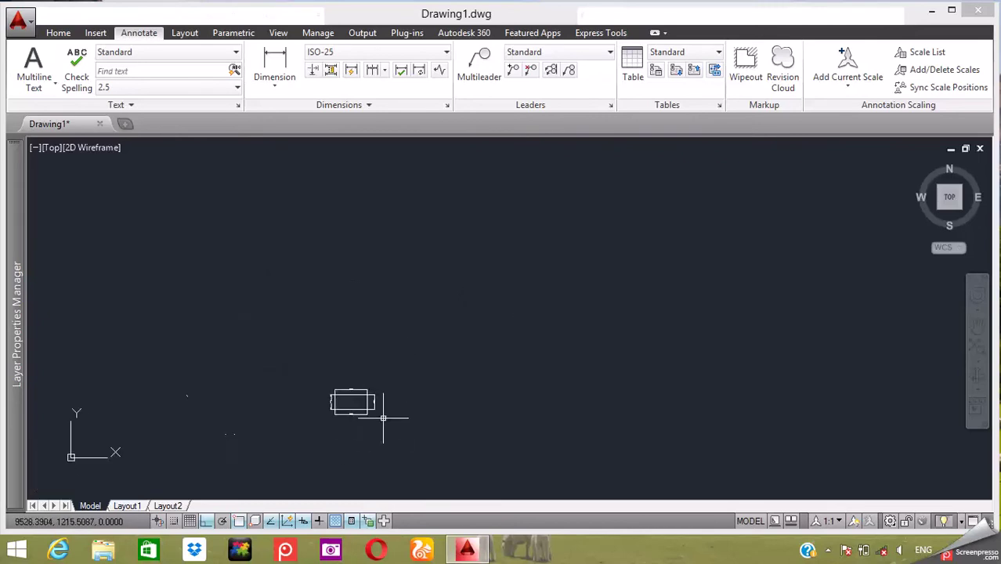
scroll(384, 414, up, 6)
text(c)
key(Return)
- Draw a circle beside the rectangle and give it a Ø1140,34 diameter dimension
click(457, 389)
click(451, 314)
click(276, 86)
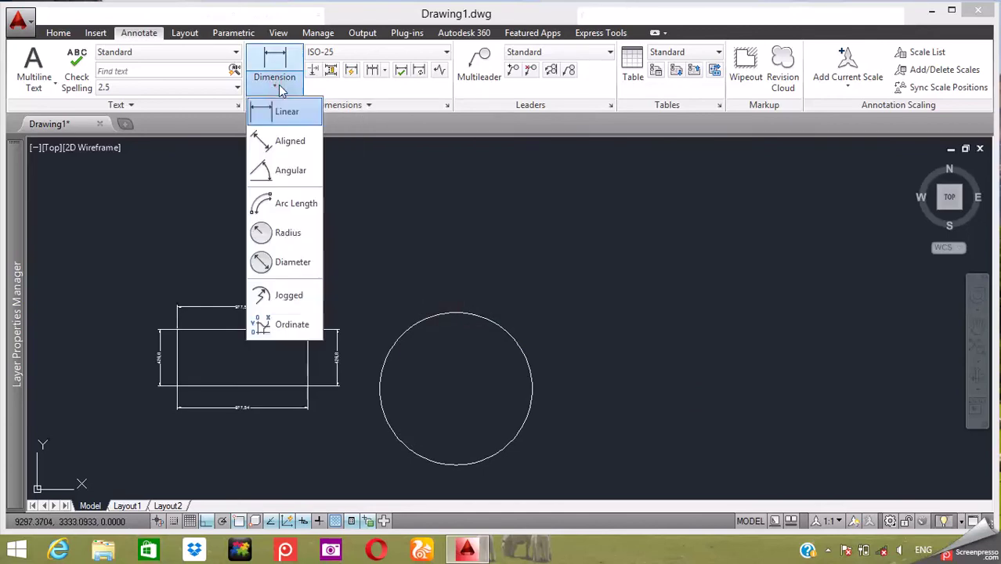
click(286, 264)
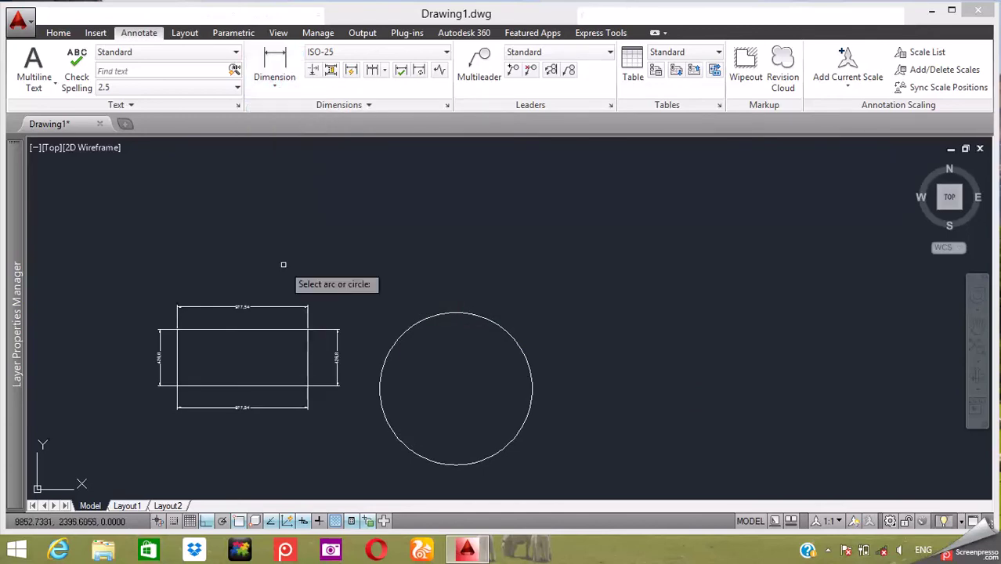
click(481, 319)
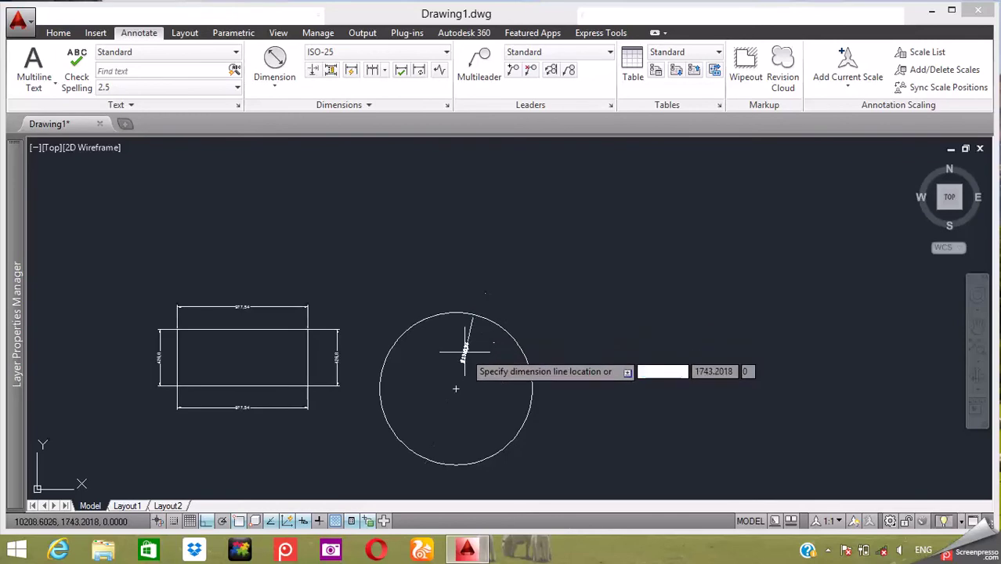
click(468, 336)
scroll(492, 268, up, 5)
scroll(492, 268, down, 5)
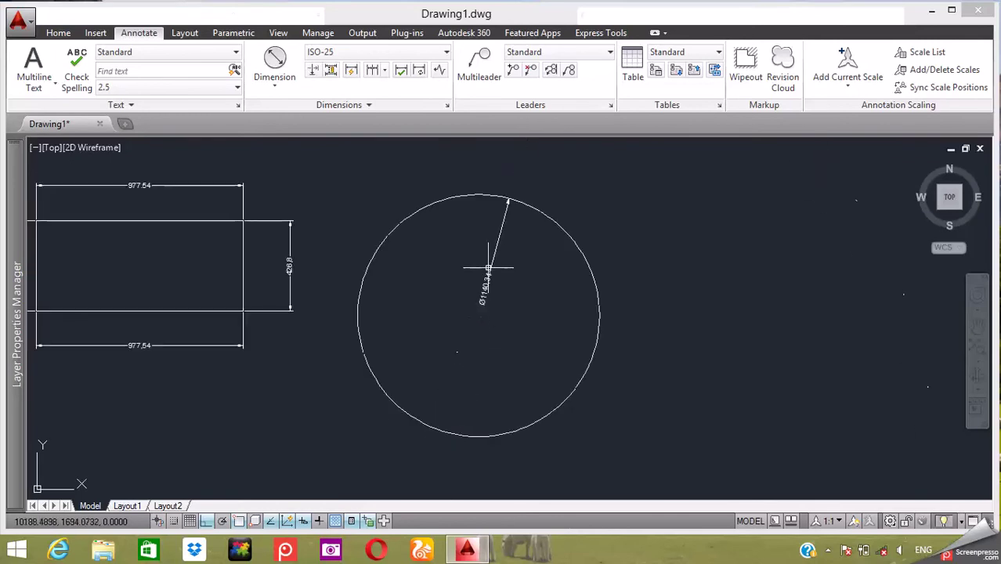
- Add an R570,17 radius dimension placed outside the circle
click(286, 78)
click(292, 232)
click(475, 198)
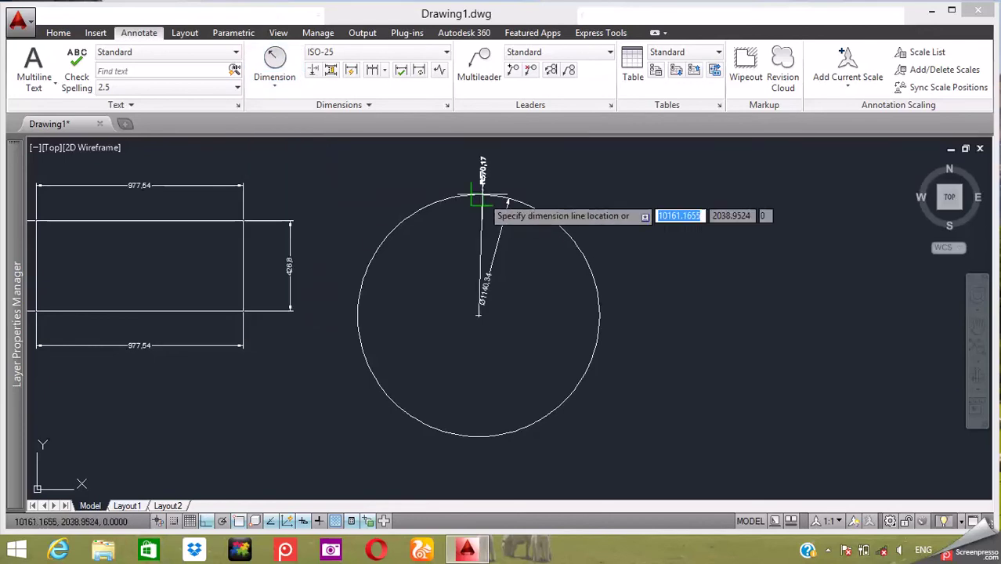
click(664, 225)
scroll(663, 253, up, 5)
scroll(663, 253, down, 3)
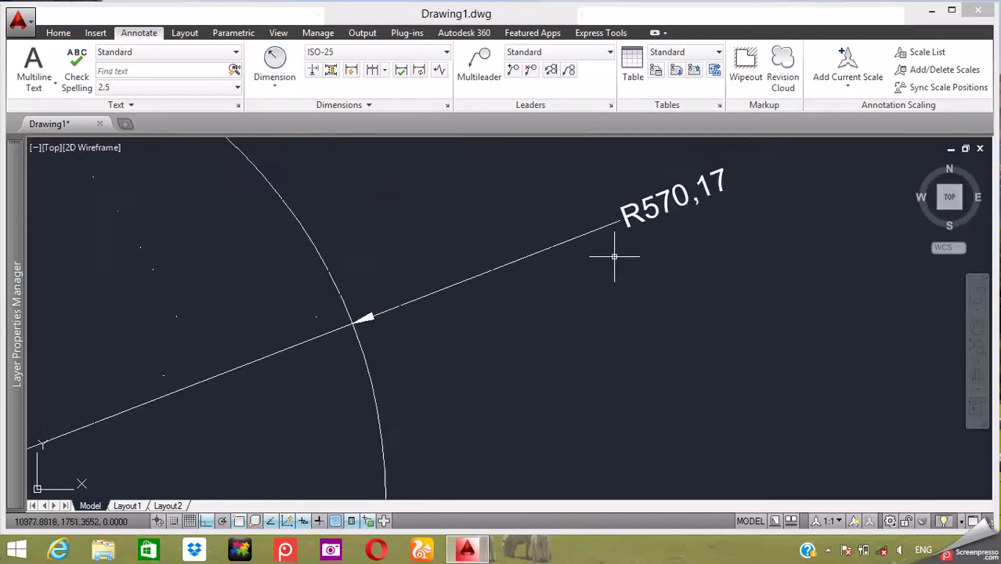
scroll(615, 253, down, 2)
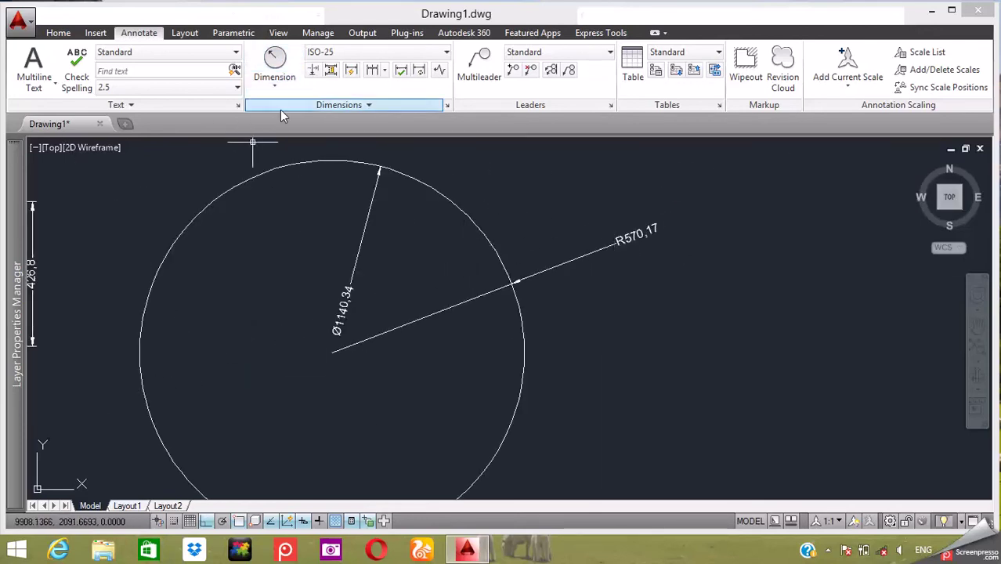
click(279, 87)
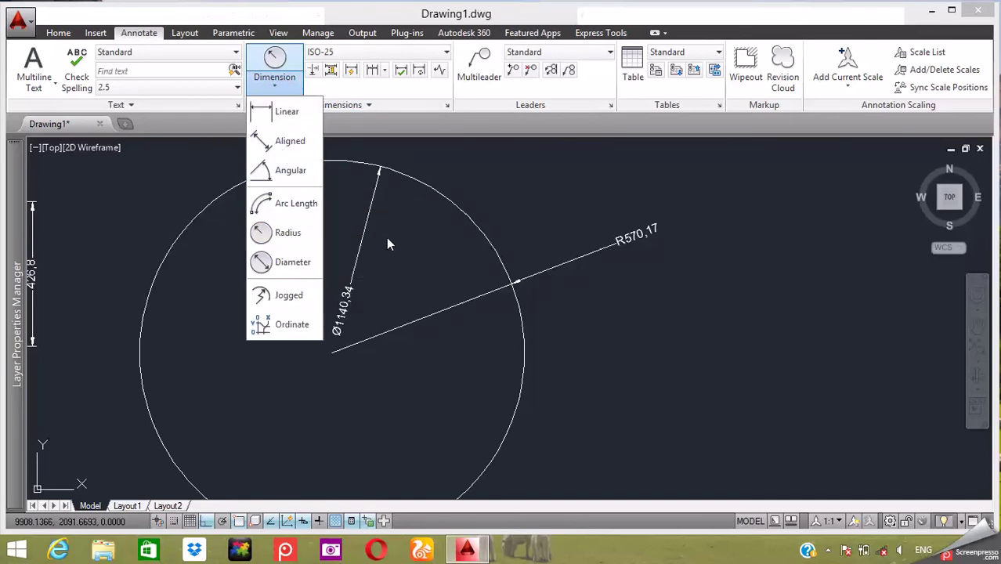
- Draw a horizontal line right of the circle and a slanted line rising from its left end
scroll(386, 242, down, 5)
scroll(424, 259, down, 4)
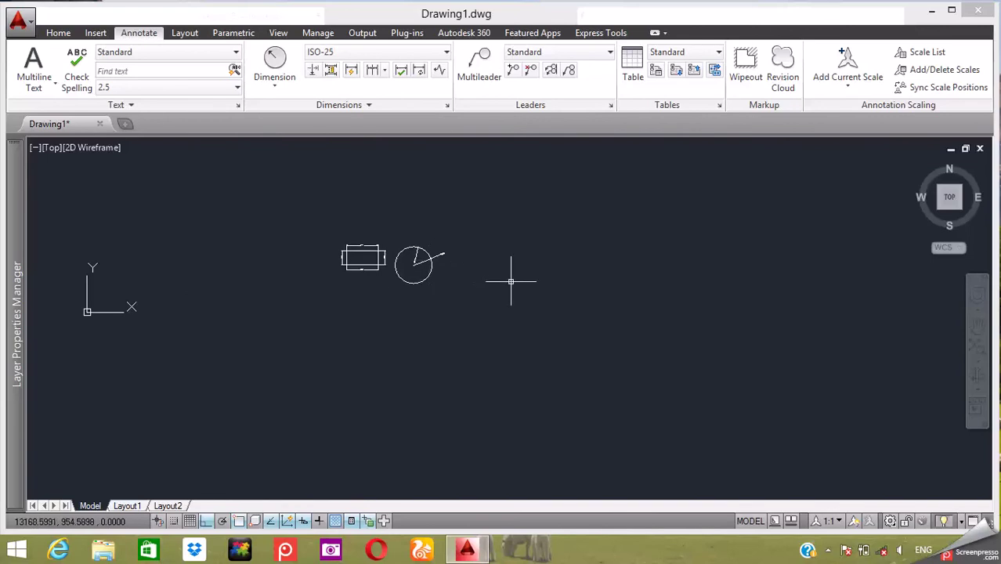
text(l)
key(Return)
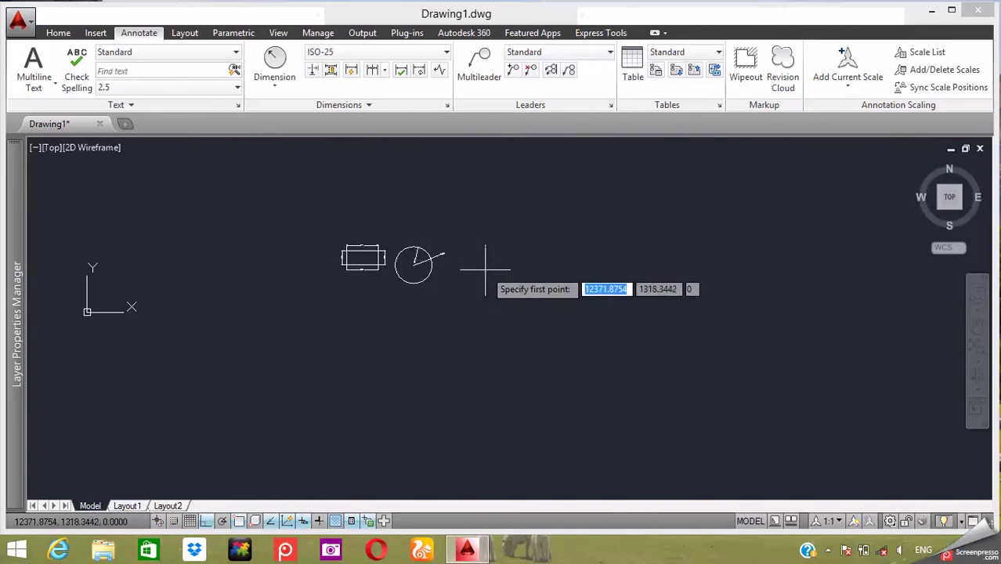
click(477, 276)
click(623, 276)
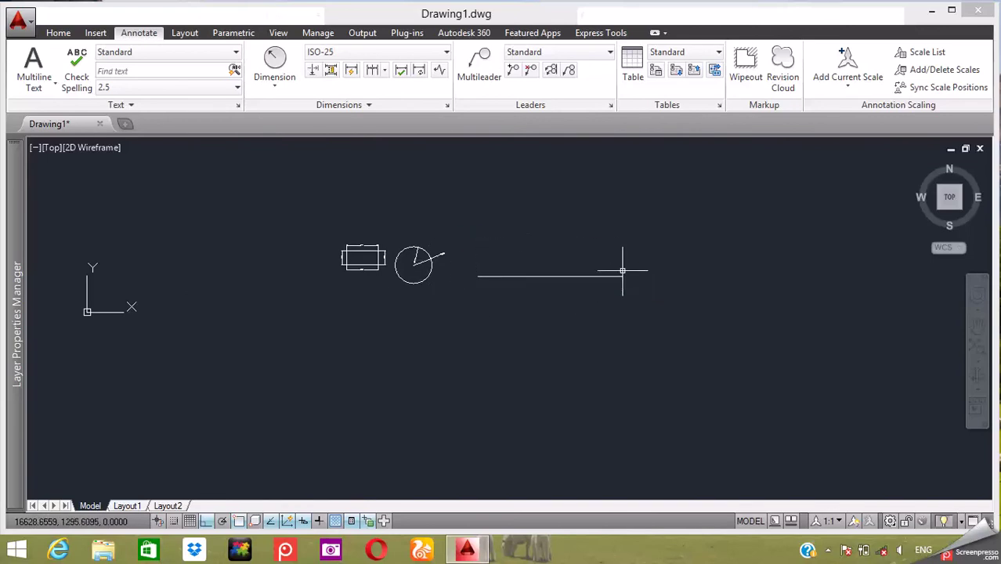
key(Return)
click(478, 276)
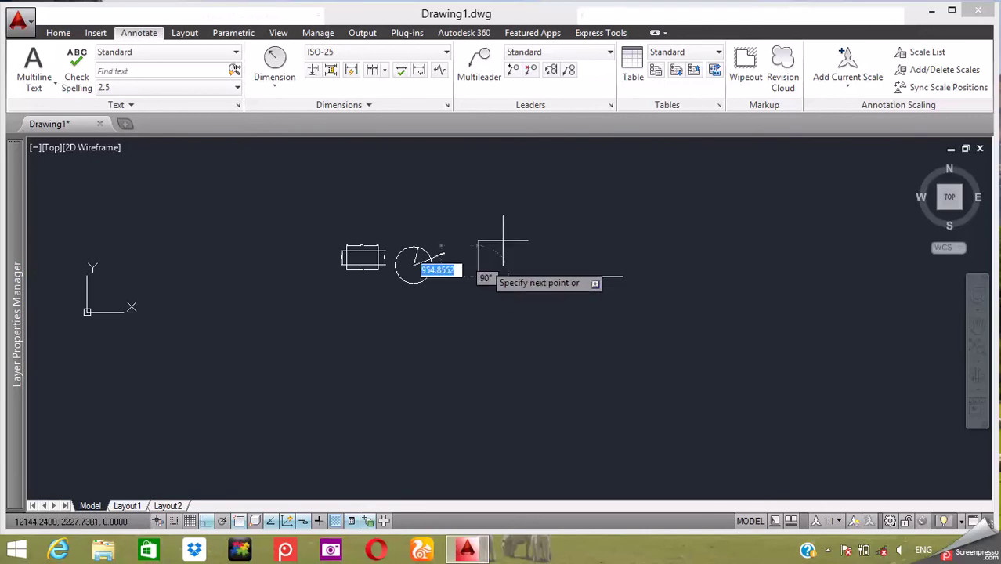
click(556, 211)
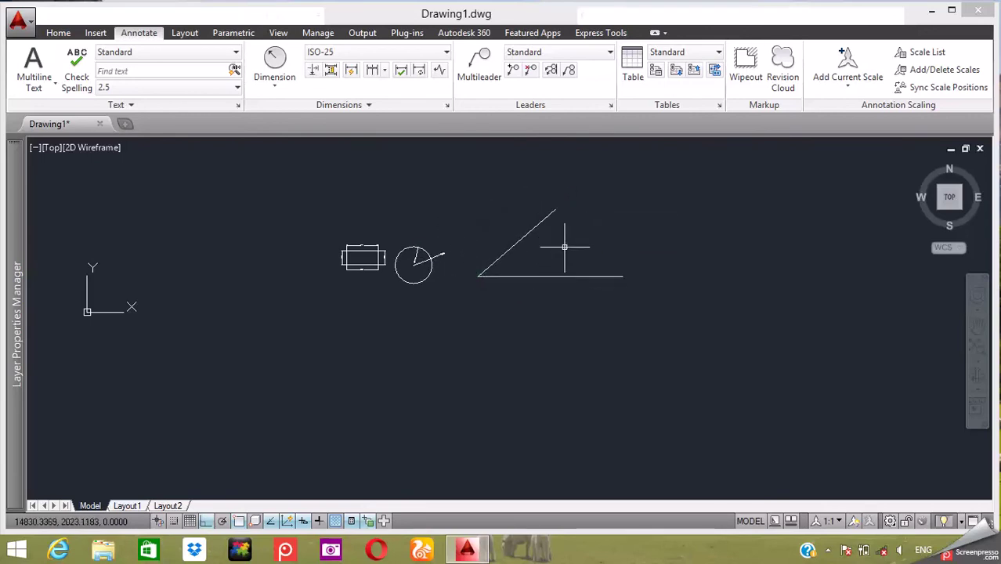
scroll(564, 243, down, 5)
scroll(558, 248, up, 7)
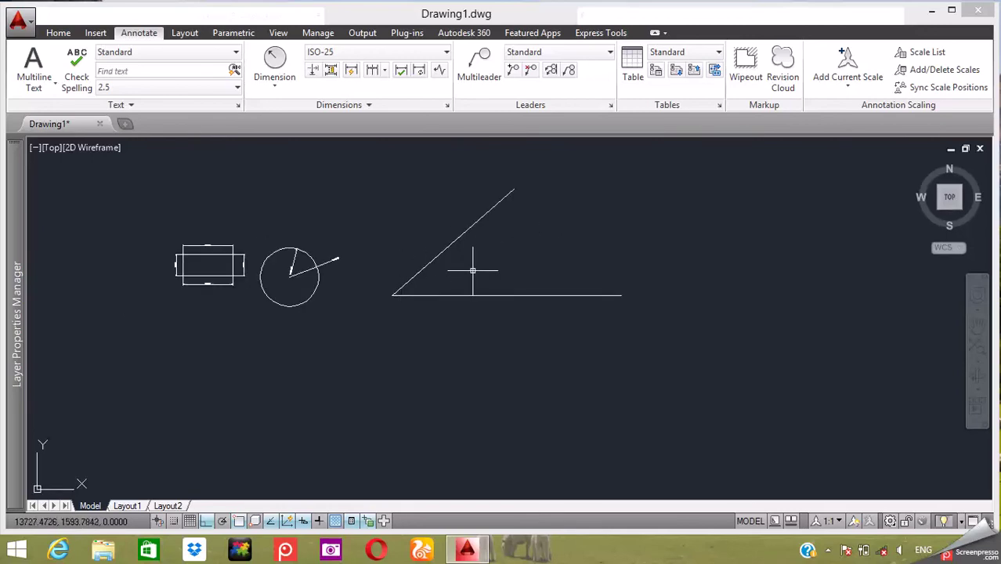
click(447, 105)
- Change the ISO-25 overall scale from 10 to 25 on the Fit tab and close the dialogs
click(651, 243)
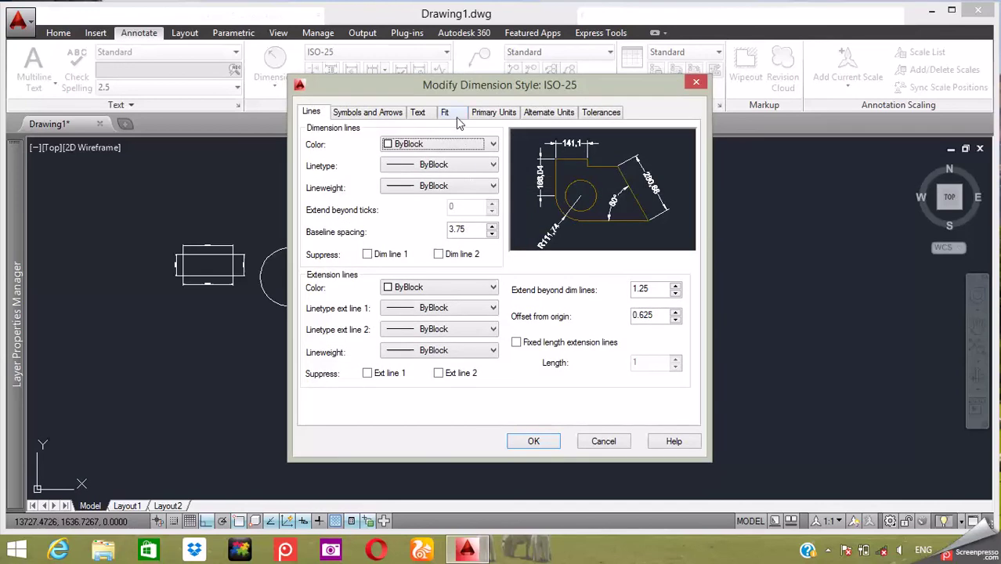
click(444, 112)
drag(656, 311, 607, 311)
text(25)
click(530, 442)
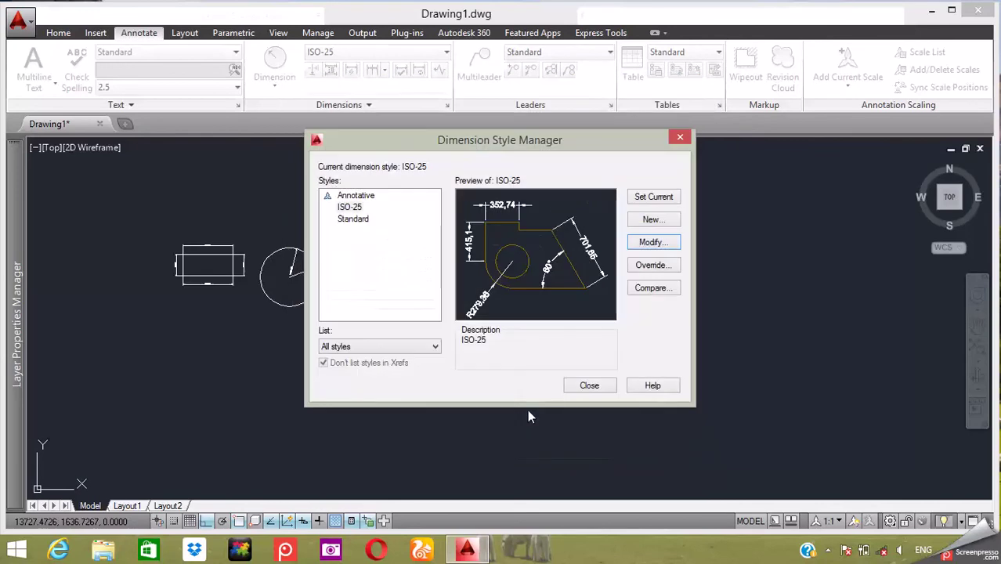
click(587, 386)
scroll(227, 266, up, 5)
scroll(318, 266, down, 2)
scroll(287, 262, down, 2)
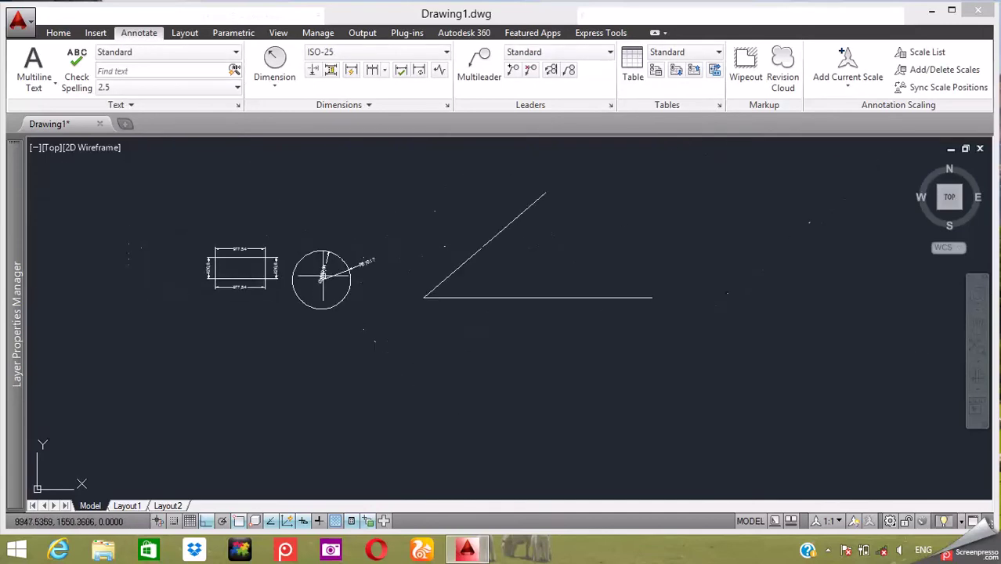
- Add a 41° angular dimension between the slanted and horizontal lines
click(282, 85)
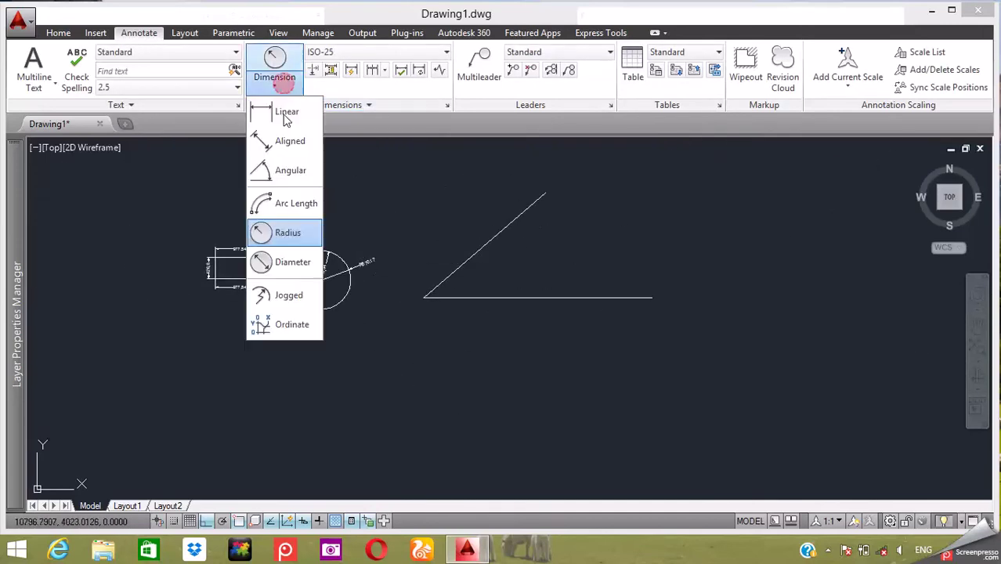
click(290, 170)
click(491, 241)
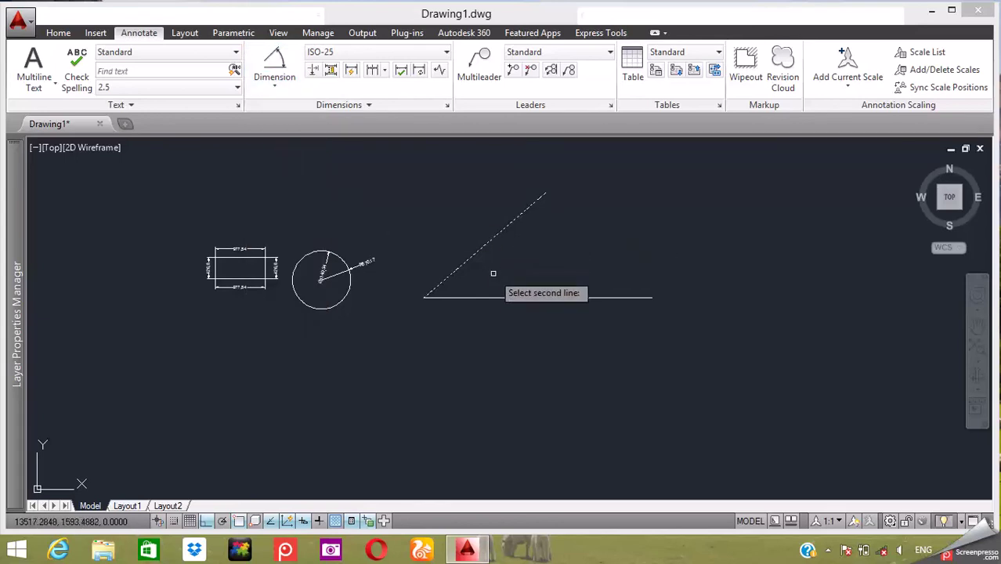
click(493, 295)
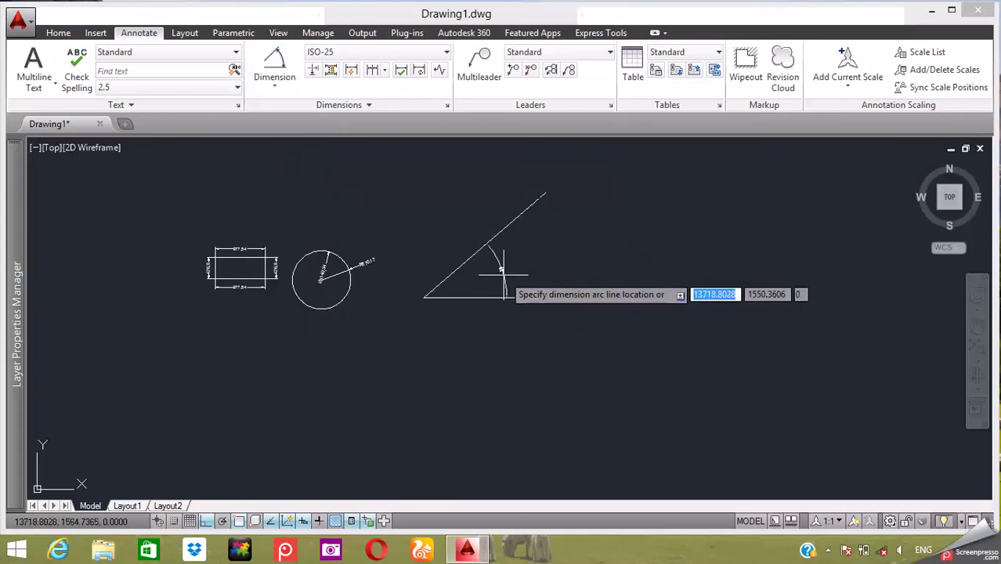
click(518, 253)
scroll(519, 252, up, 3)
scroll(521, 252, down, 2)
scroll(528, 254, up, 2)
- Add a 3161,18 aligned dimension along the slanted line
click(276, 85)
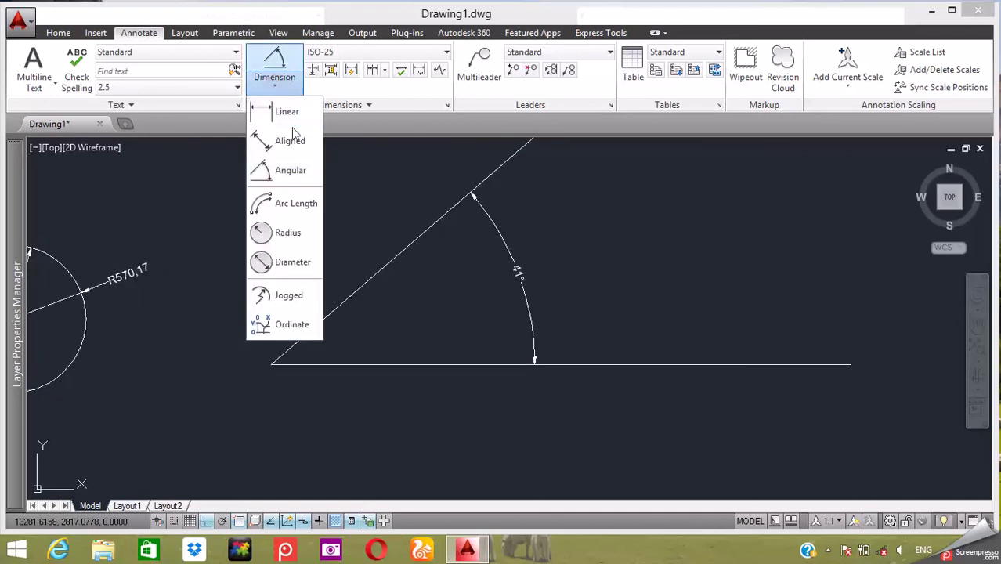
click(284, 142)
key(Return)
click(408, 244)
click(350, 219)
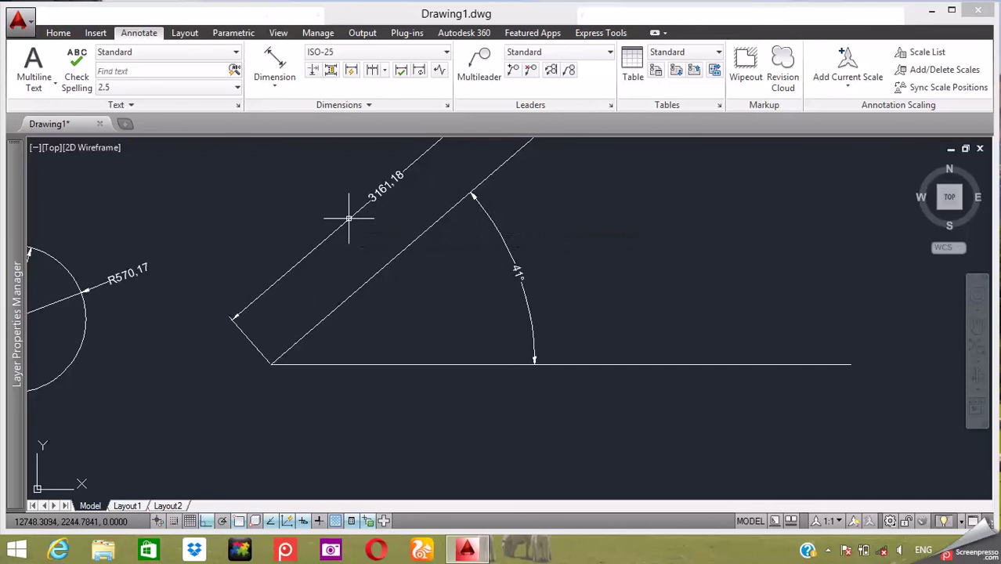
click(274, 84)
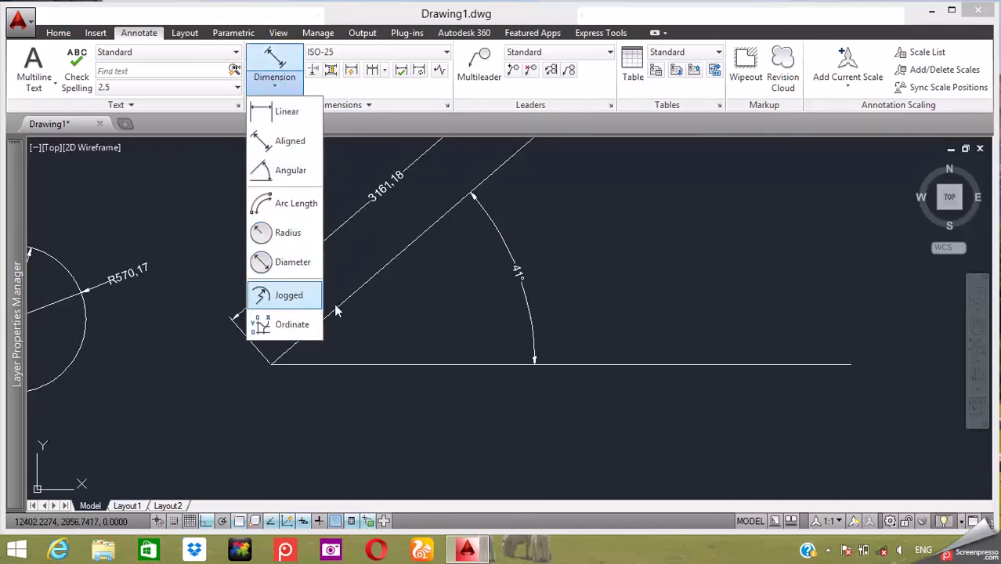
- Place a jogged R570,17 dimension on the circle with a centre override point and jog location
click(284, 295)
scroll(360, 290, down, 3)
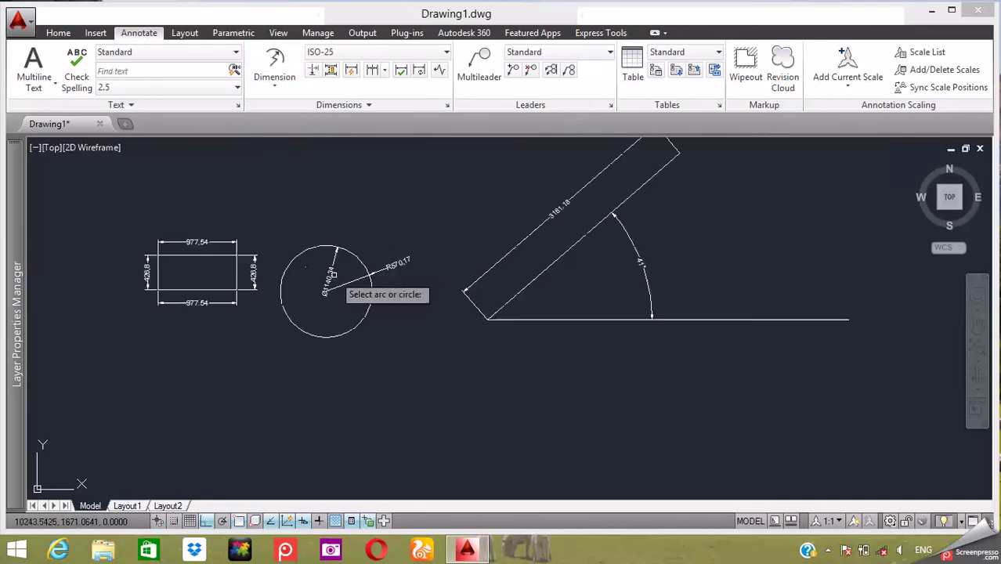
scroll(334, 274, up, 4)
click(409, 251)
click(415, 181)
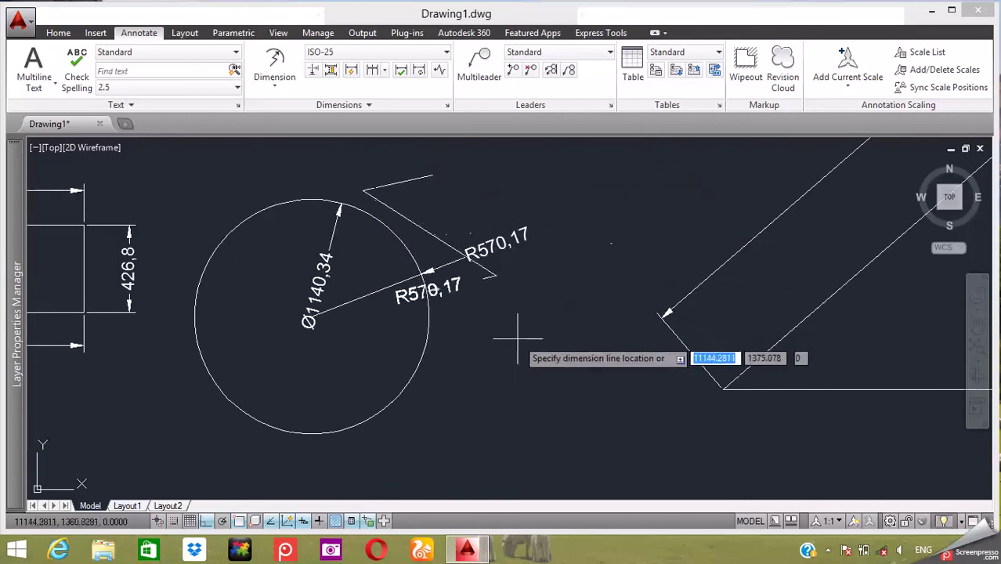
click(537, 354)
scroll(366, 210, down, 4)
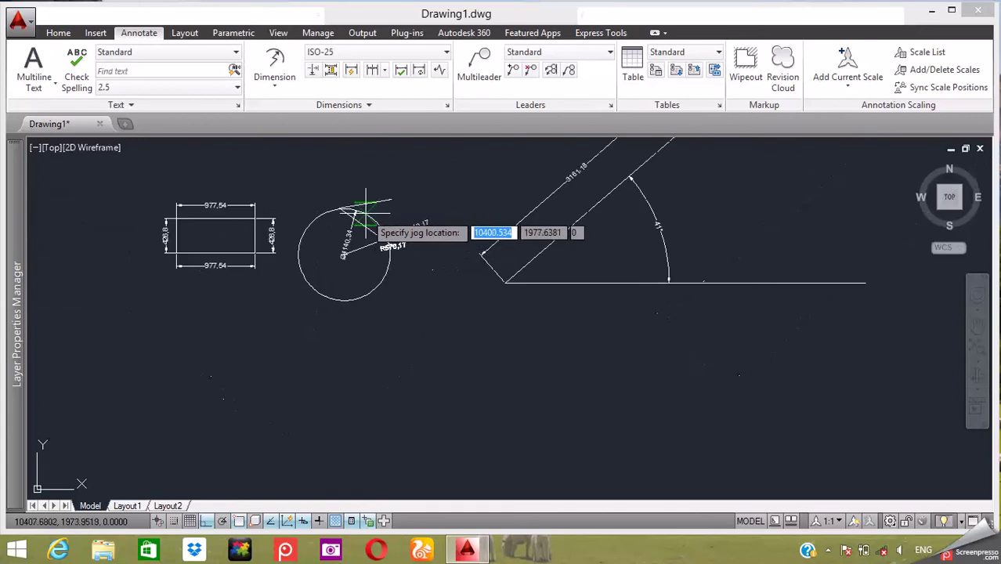
click(487, 206)
scroll(354, 189, down, 5)
scroll(356, 200, up, 4)
scroll(361, 212, down, 4)
scroll(367, 231, up, 2)
scroll(366, 230, up, 2)
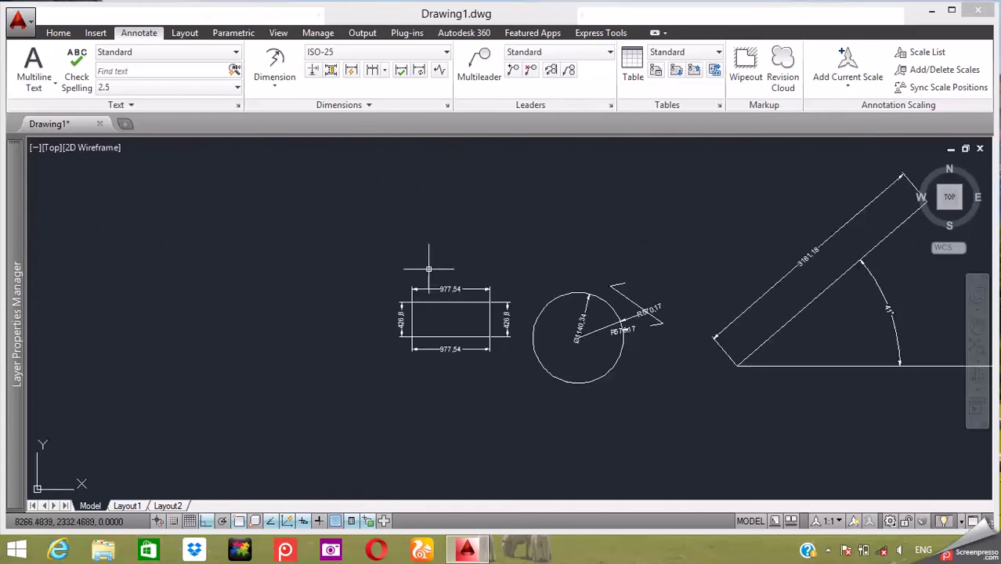
scroll(470, 225, down, 3)
scroll(580, 246, up, 4)
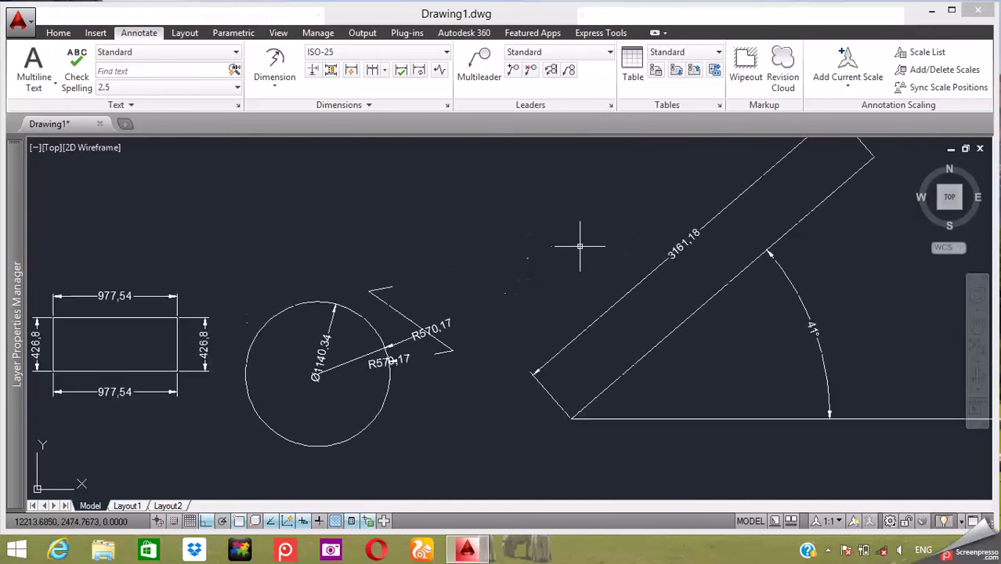
scroll(568, 233, down, 2)
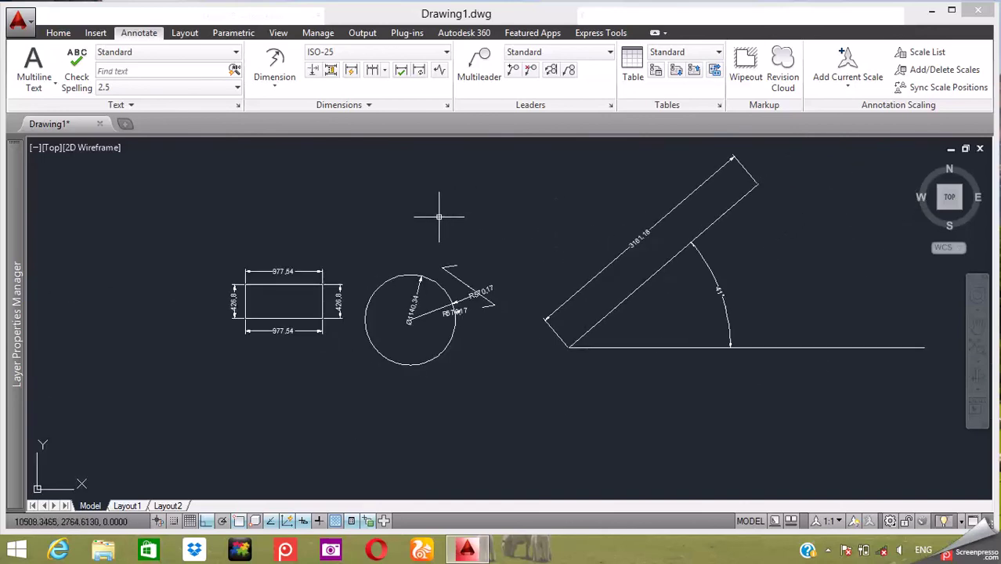
scroll(342, 234, down, 2)
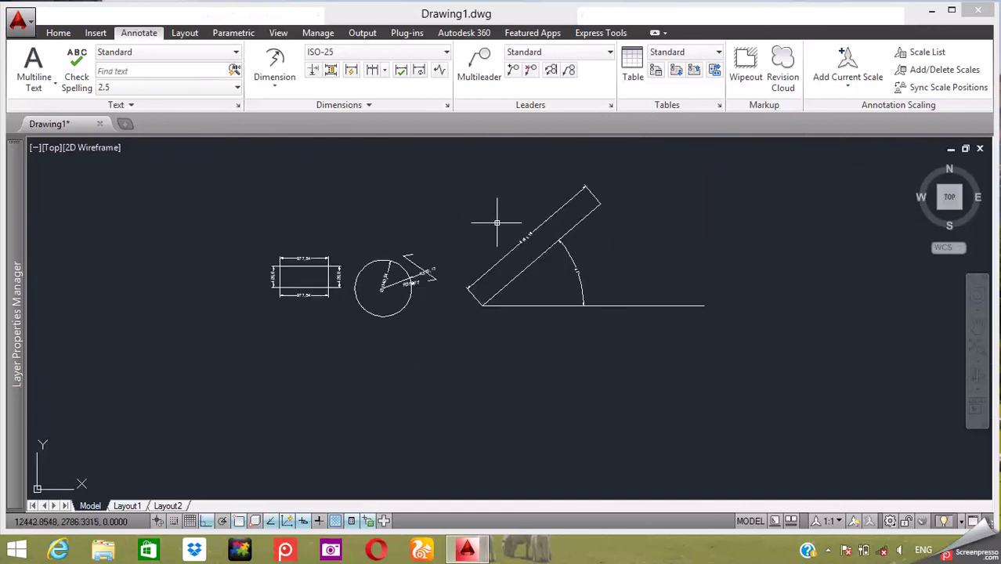
scroll(509, 220, up, 1)
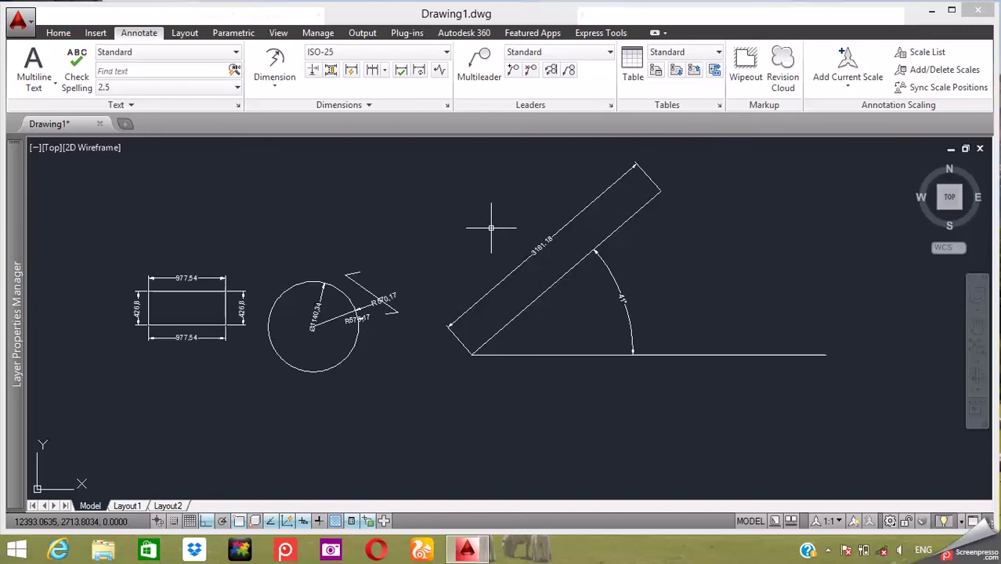
click(279, 89)
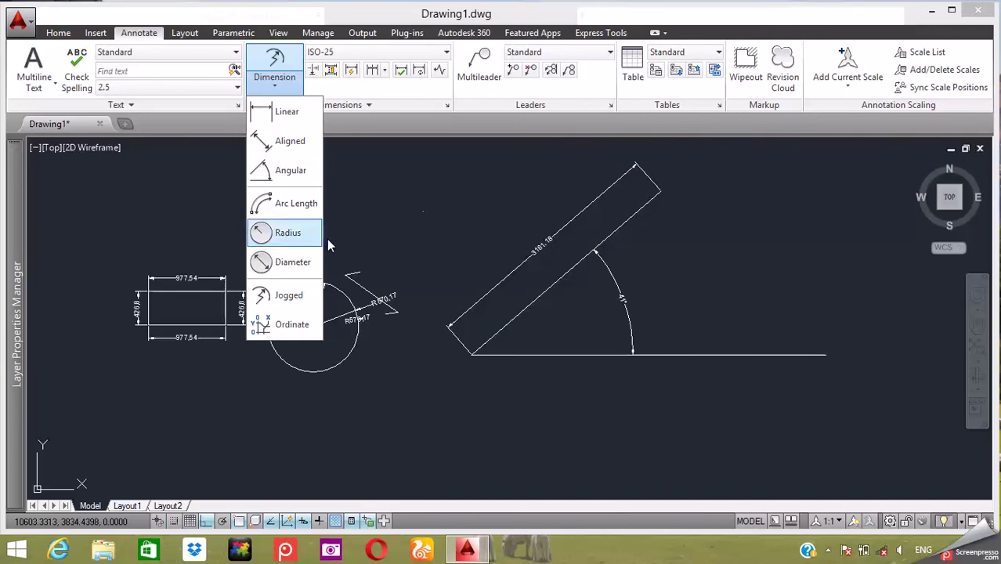
click(440, 187)
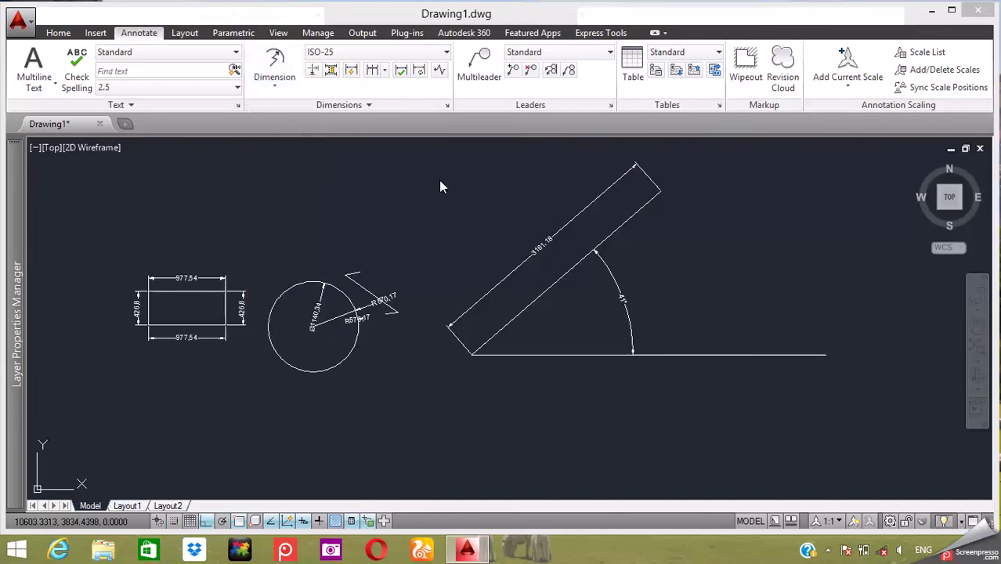